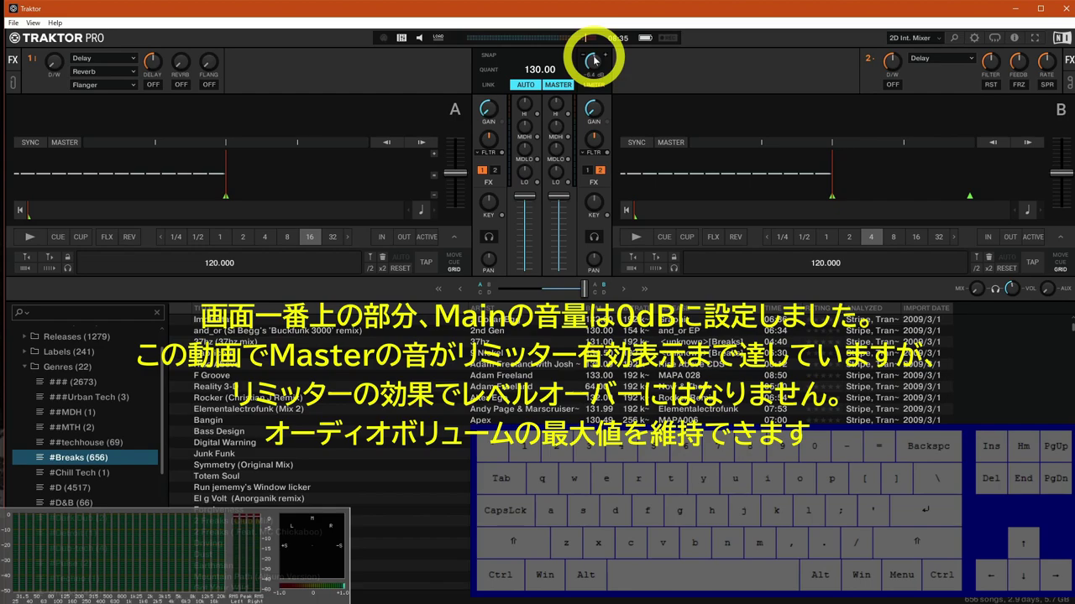
- Reset the main output volume to 0 dB and switch the program to full-screen display
{"action": "left_click", "coordinate": [593, 58], "text": "ctrl"}
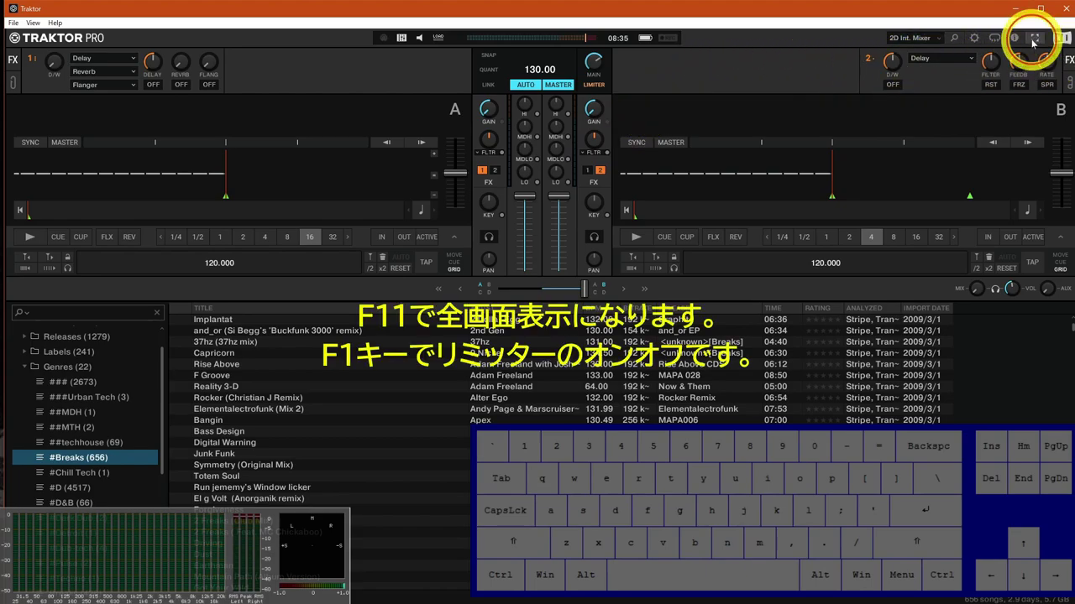
{"action": "key", "text": "F11"}
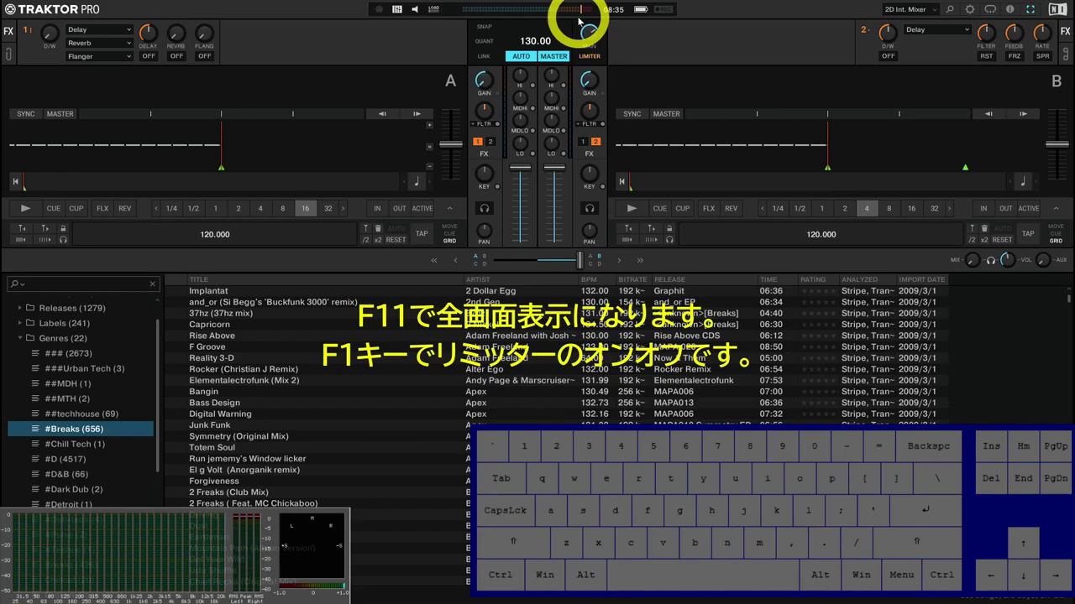
- Toggle the main output limiter off and on several times, leaving it switched on
{"action": "key", "text": "F1"}
{"action": "key", "text": "F1"}
{"action": "key", "text": "F1"}
{"action": "key", "text": "F1"}
{"action": "key", "text": "F1"}
{"action": "key", "text": "F1"}
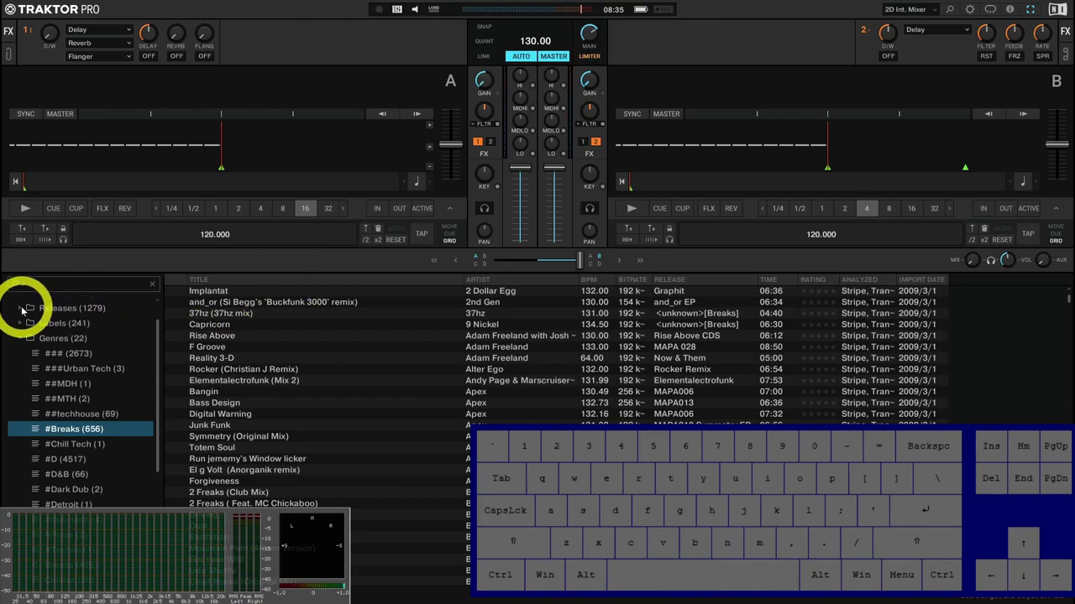
- Browse the Releases group and several labels' track lists, including !K7, #Need To Sort and *N/A, and collapse the Labels group
{"action": "left_click", "coordinate": [23, 310]}
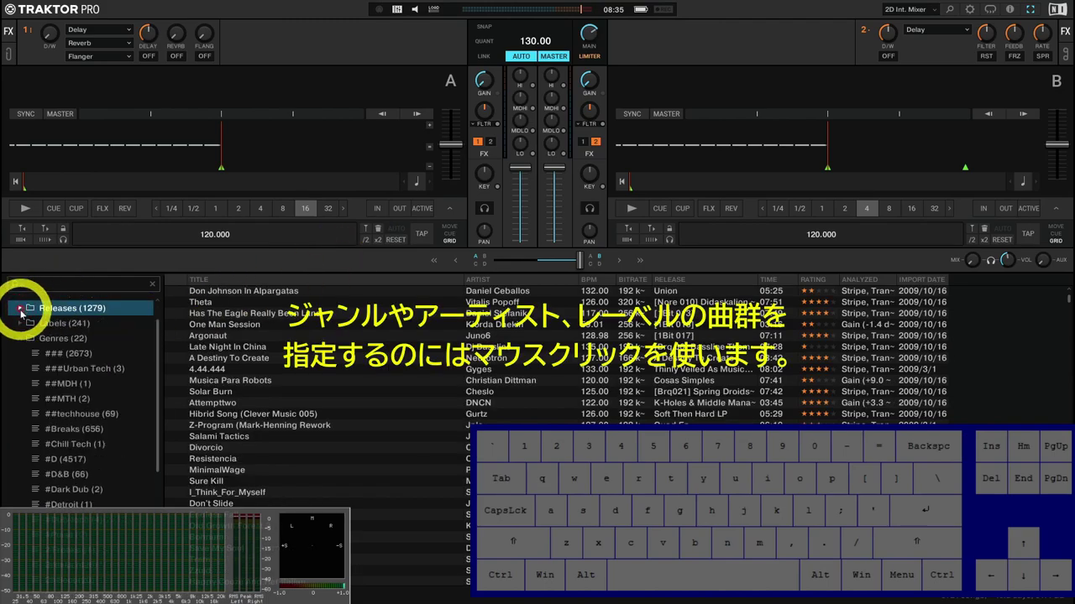
{"action": "left_click", "coordinate": [21, 324]}
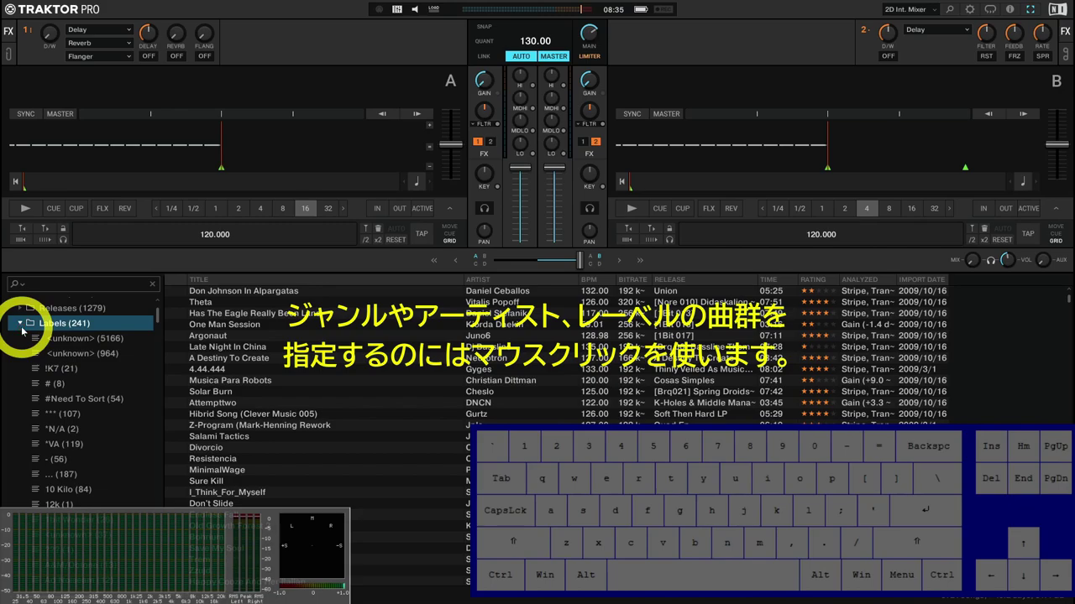
{"action": "left_click", "coordinate": [74, 343]}
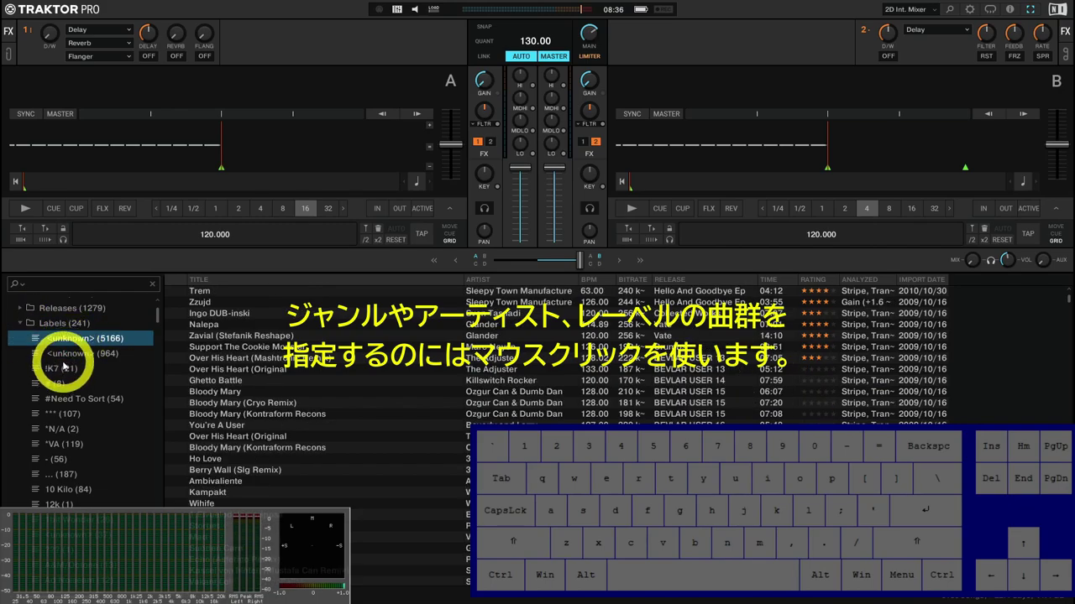
{"action": "left_click", "coordinate": [63, 370]}
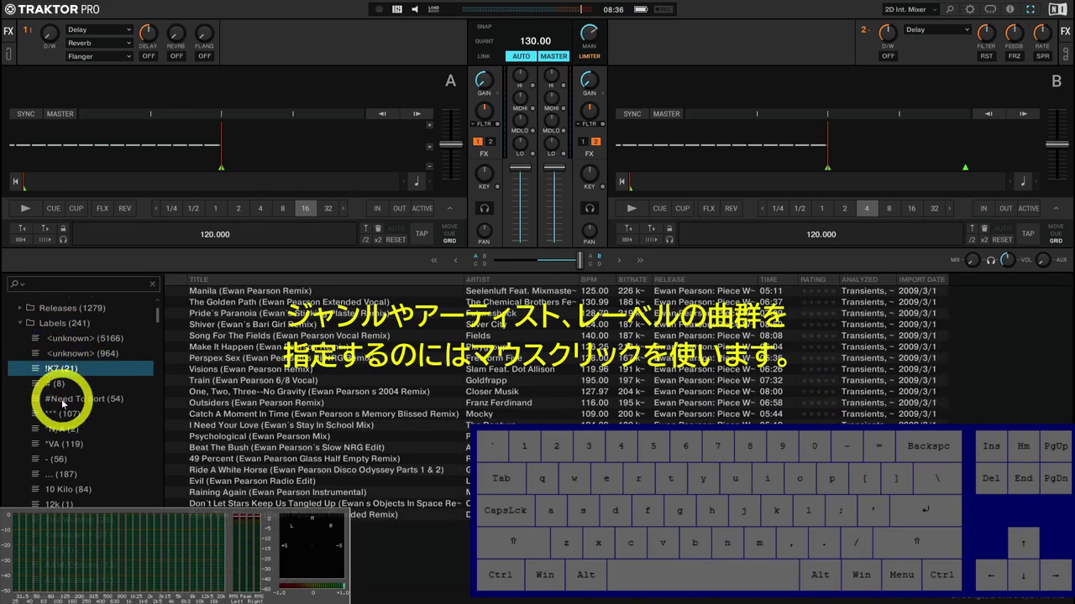
{"action": "left_click", "coordinate": [63, 400]}
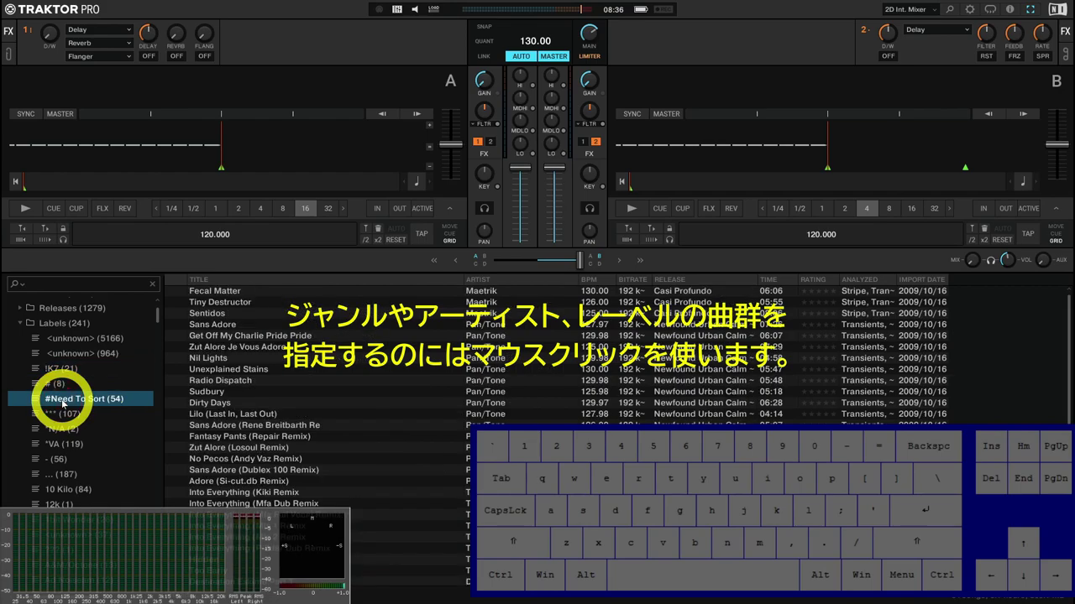
{"action": "left_click", "coordinate": [62, 429]}
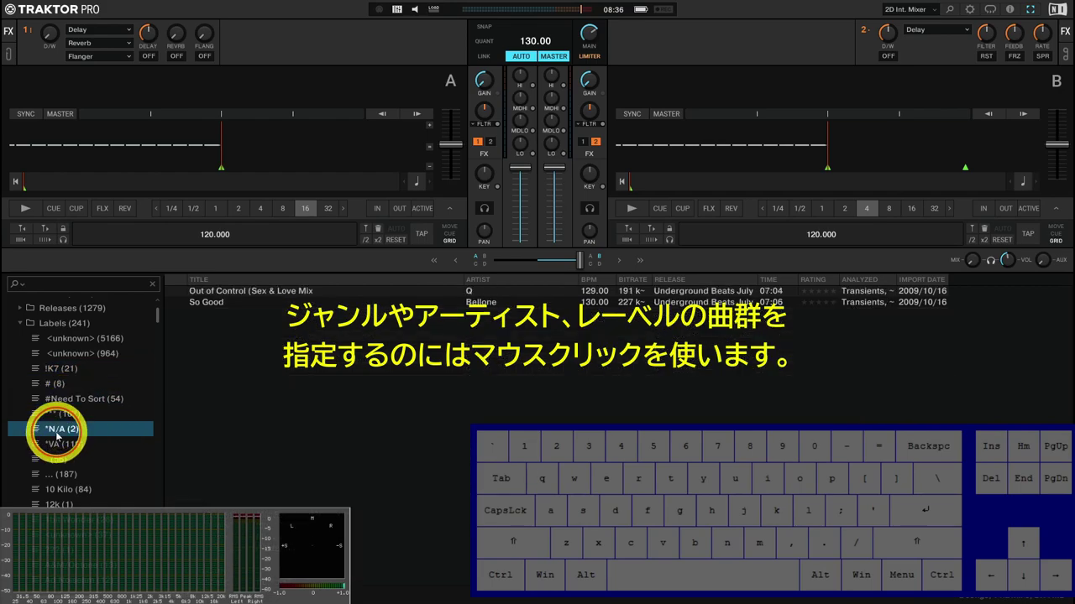
{"action": "scroll", "coordinate": [63, 487], "scroll_direction": "down", "scroll_amount": 3}
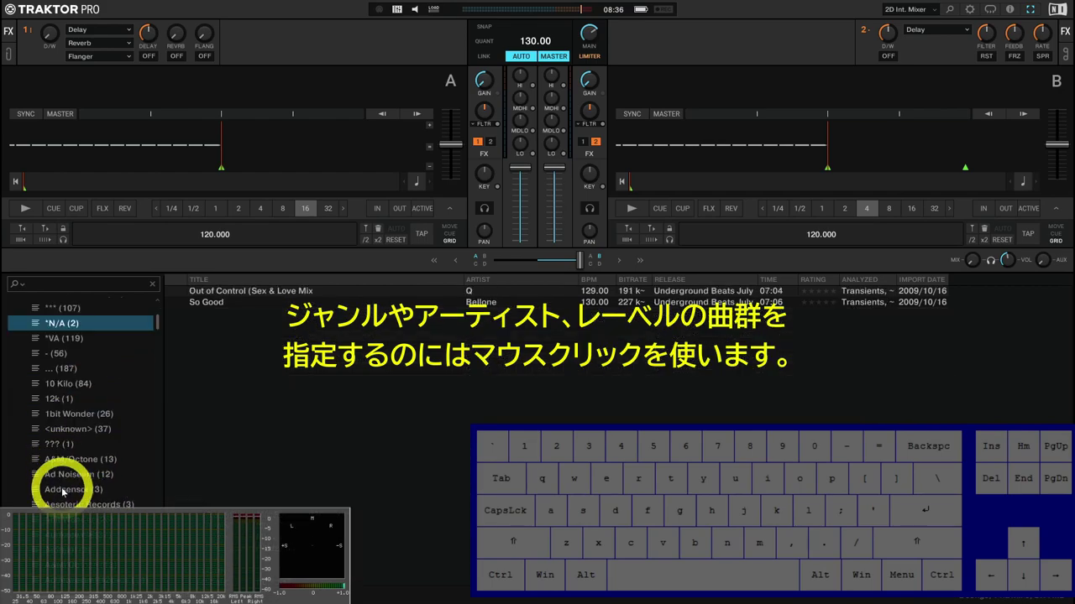
{"action": "left_click", "coordinate": [61, 433]}
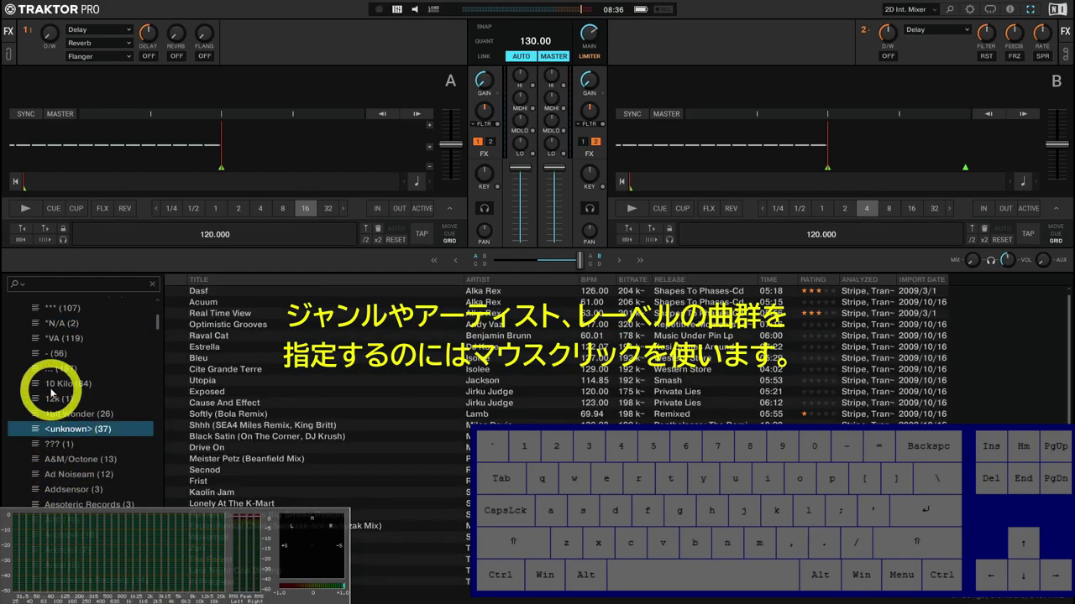
{"action": "scroll", "coordinate": [50, 386], "scroll_direction": "up", "scroll_amount": 3}
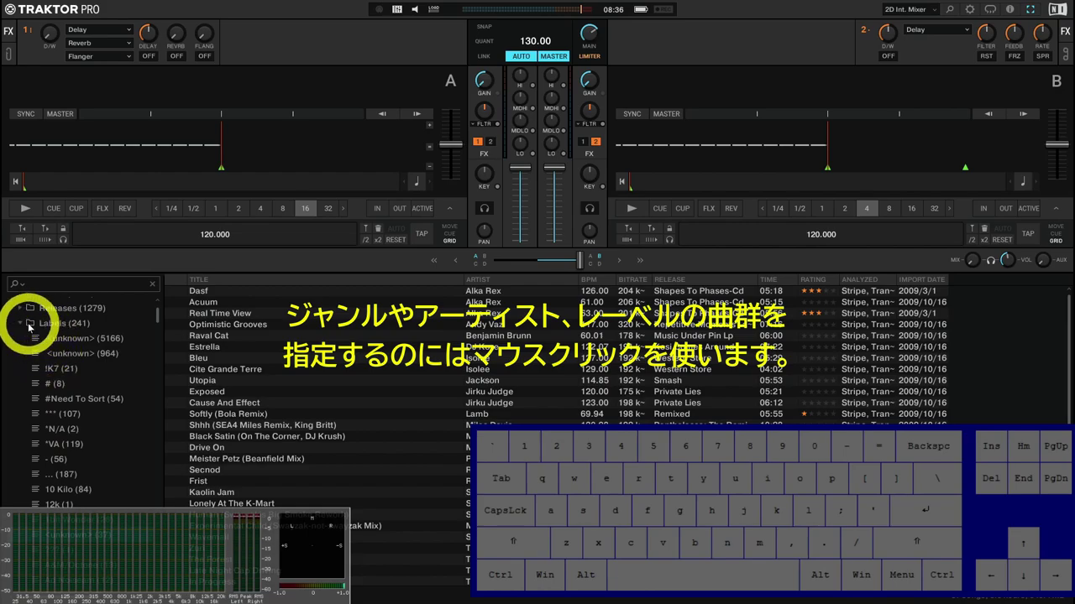
{"action": "left_click", "coordinate": [20, 324]}
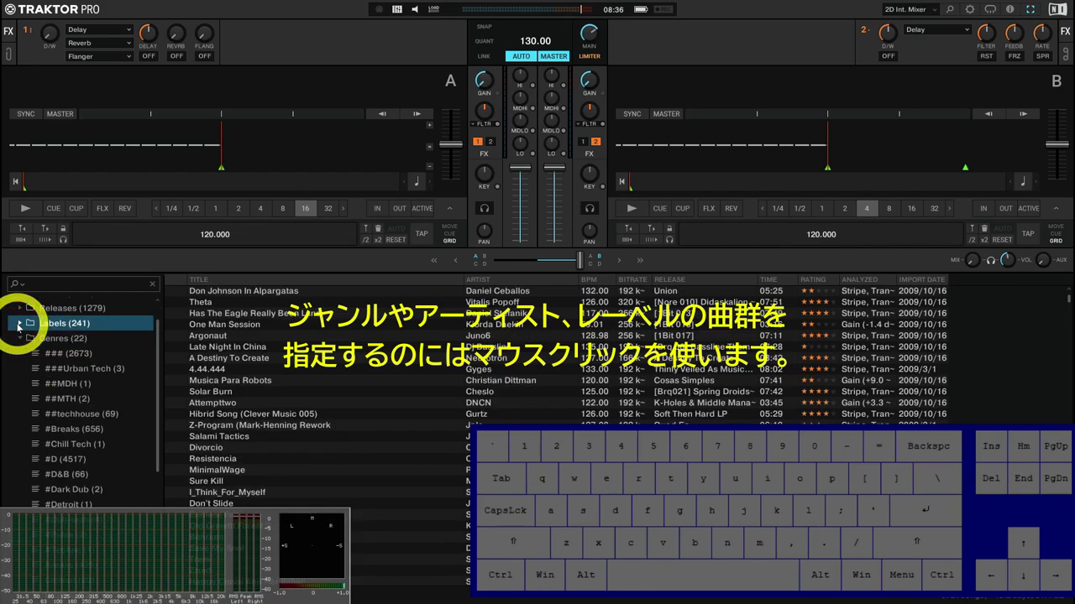
- Browse the ###, ##MDH and ##techhouse genres, and open the #Breaks genre's track list
{"action": "left_click", "coordinate": [49, 356]}
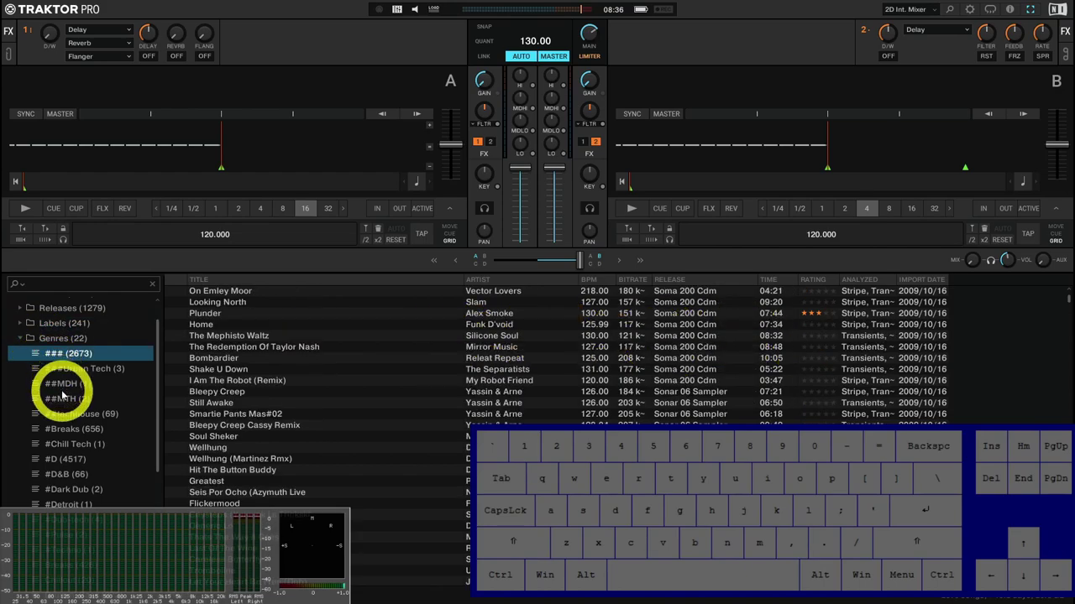
{"action": "left_click", "coordinate": [64, 384]}
{"action": "left_click", "coordinate": [59, 414]}
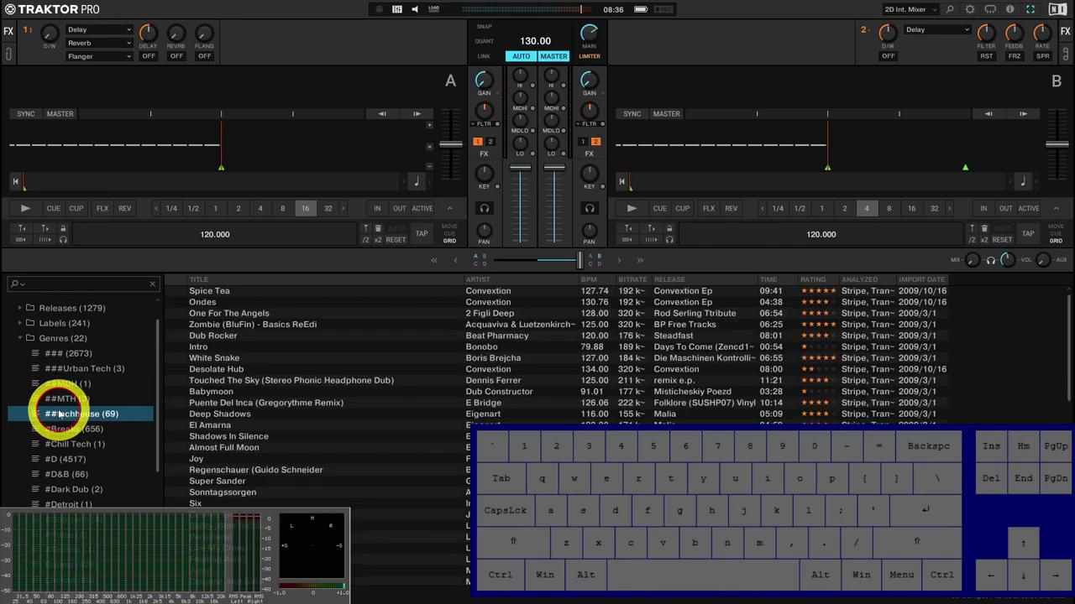
{"action": "left_click", "coordinate": [62, 431]}
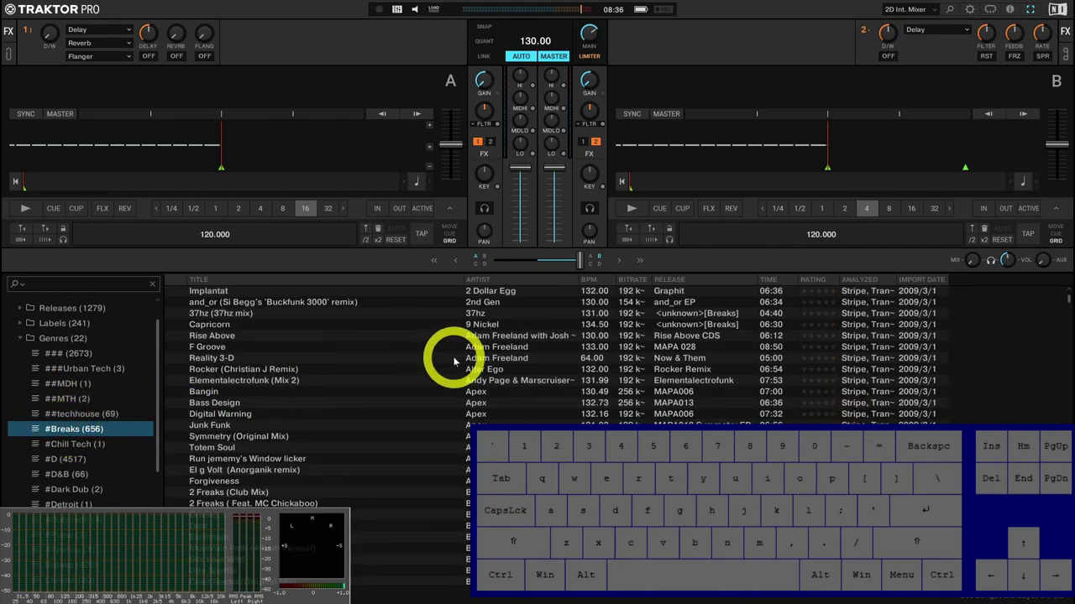
- Load the track Implantat into deck B and move the selection down and back up through the #Breaks list
{"action": "key", "text": "Right"}
{"action": "key", "text": "Down"}
{"action": "key", "text": "Down"}
{"action": "key", "text": "Down"}
{"action": "key", "text": "Down"}
{"action": "key", "text": "Down"}
{"action": "key", "text": "Down"}
{"action": "key", "text": "Down"}
{"action": "key", "text": "Down"}
{"action": "key", "text": "Down"}
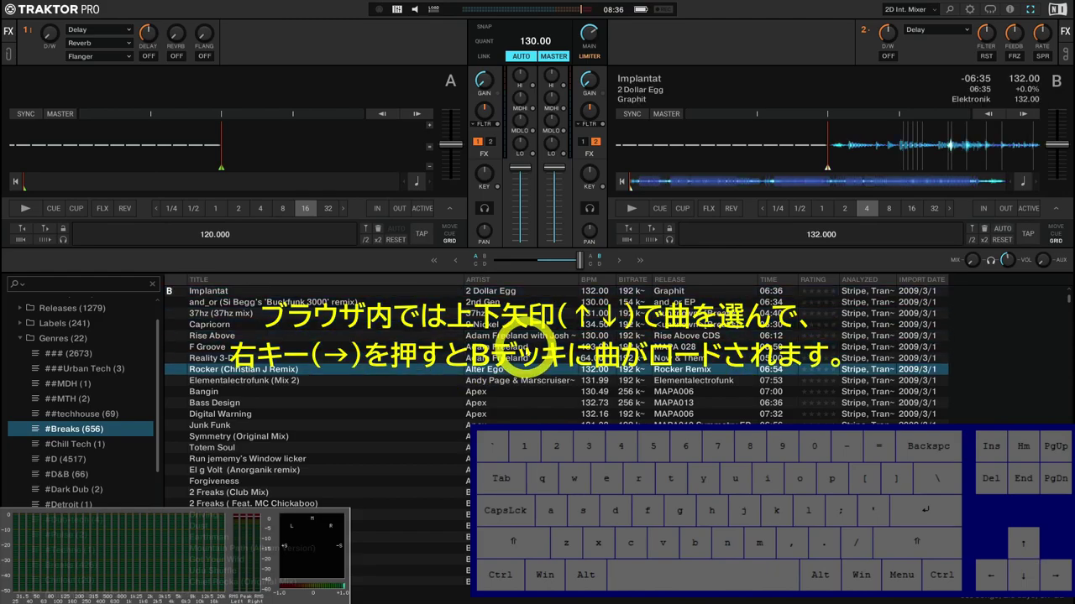
{"action": "key", "text": "Down"}
{"action": "key", "text": "Down"}
{"action": "key", "text": "Up"}
{"action": "key", "text": "Up"}
{"action": "key", "text": "Up"}
{"action": "key", "text": "Up"}
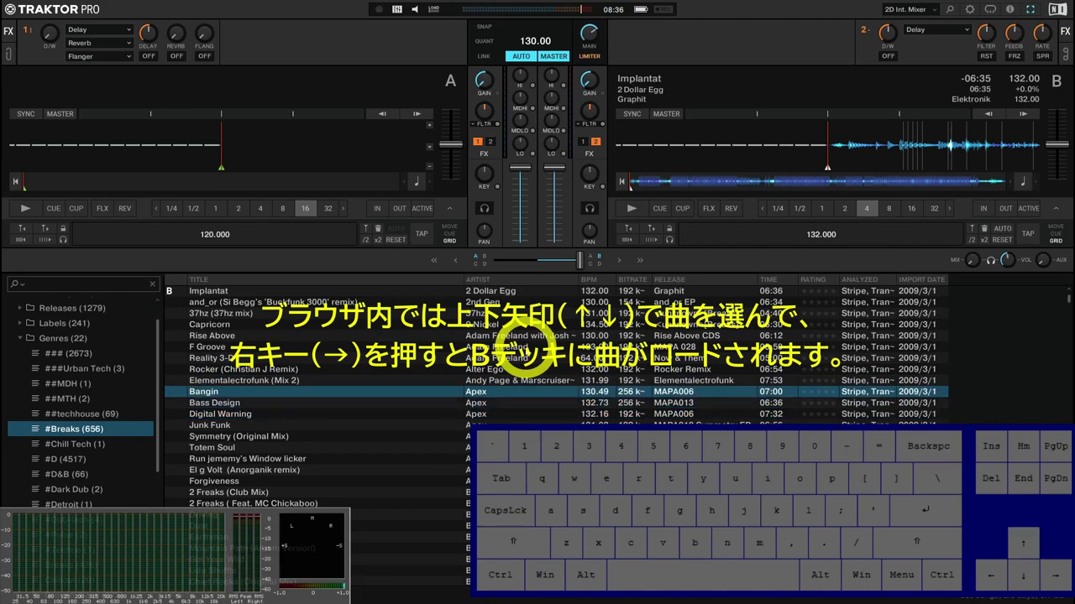
{"action": "key", "text": "Up"}
{"action": "key", "text": "Up"}
{"action": "key", "text": "Up"}
{"action": "key", "text": "Up"}
{"action": "key", "text": "Up"}
{"action": "key", "text": "Up"}
{"action": "key", "text": "Up"}
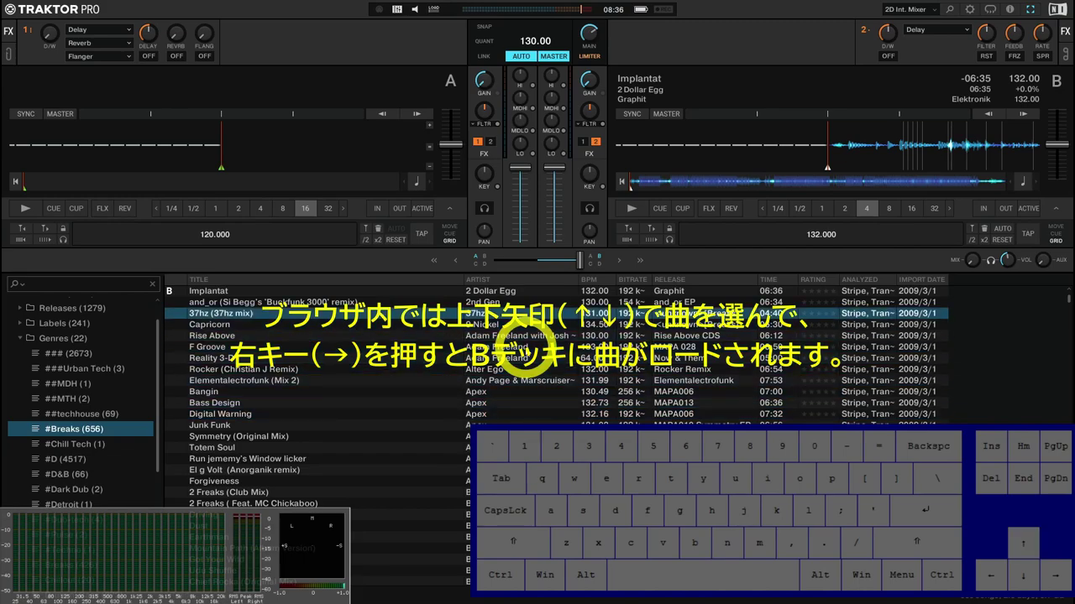
- Select and_or (Si Begg's 'Buckfunk 3000' remix) in the #Breaks list and load it into deck B
{"action": "key", "text": "Down"}
{"action": "key", "text": "Down"}
{"action": "key", "text": "Down"}
{"action": "key", "text": "Down"}
{"action": "key", "text": "Down"}
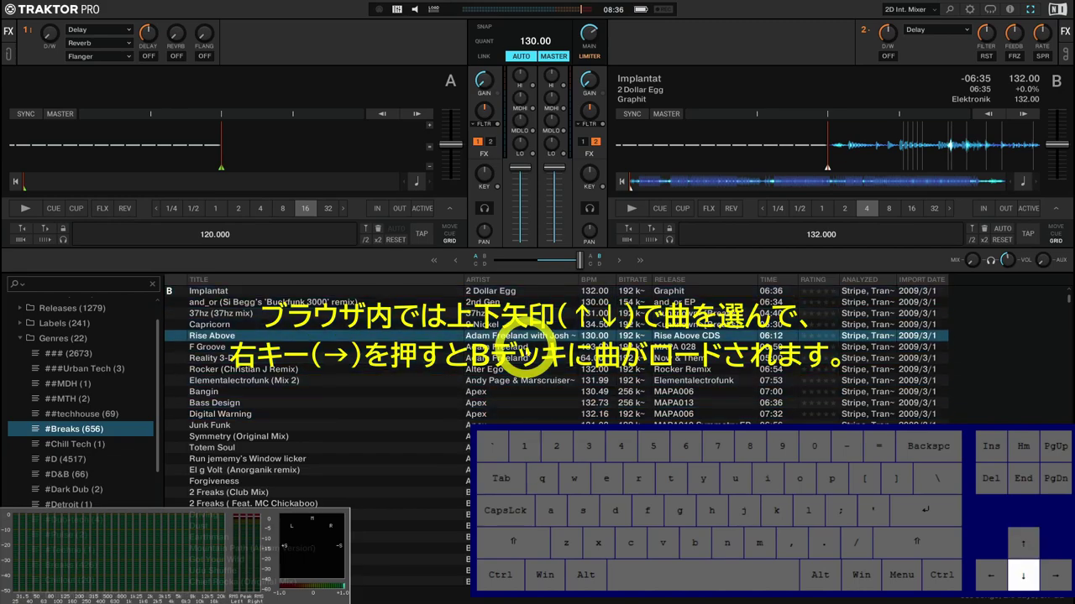
{"action": "key", "text": "Down"}
{"action": "key", "text": "Down"}
{"action": "key", "text": "Down"}
{"action": "key", "text": "Down"}
{"action": "key", "text": "Down"}
{"action": "key", "text": "Down"}
{"action": "key", "text": "Up"}
{"action": "key", "text": "Up"}
{"action": "key", "text": "Up"}
{"action": "key", "text": "Up"}
{"action": "key", "text": "Up"}
{"action": "key", "text": "Up"}
{"action": "key", "text": "Up"}
{"action": "key", "text": "Up"}
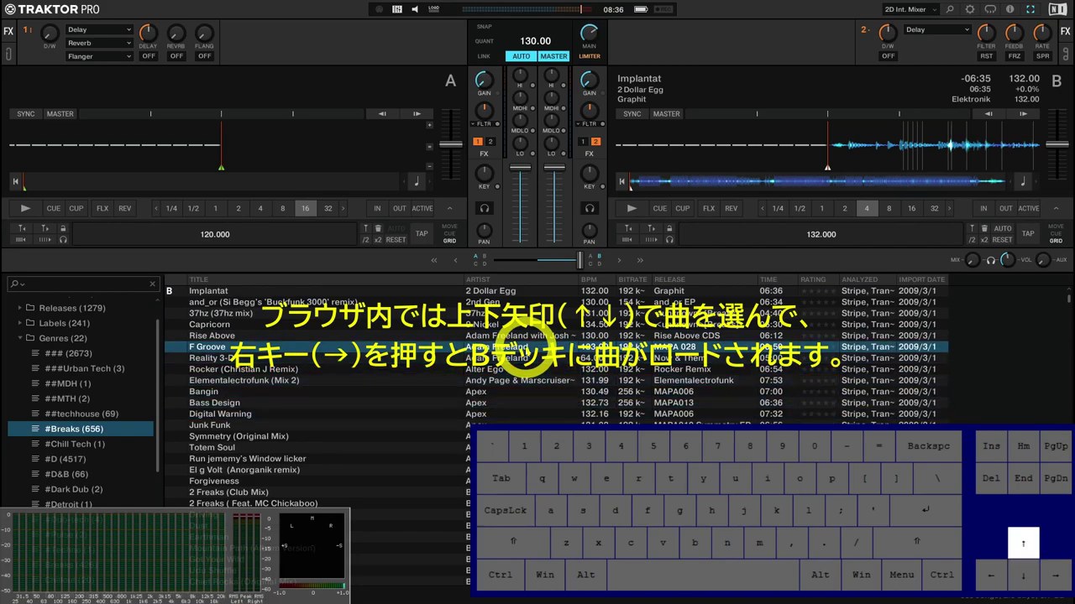
{"action": "key", "text": "Up"}
{"action": "key", "text": "Up"}
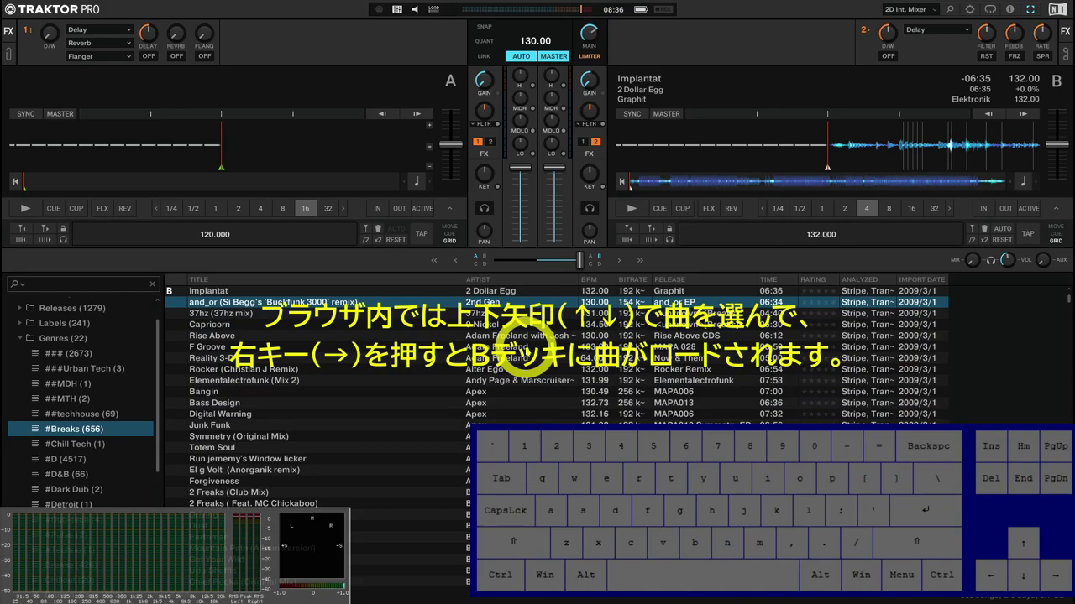
{"action": "key", "text": "Right"}
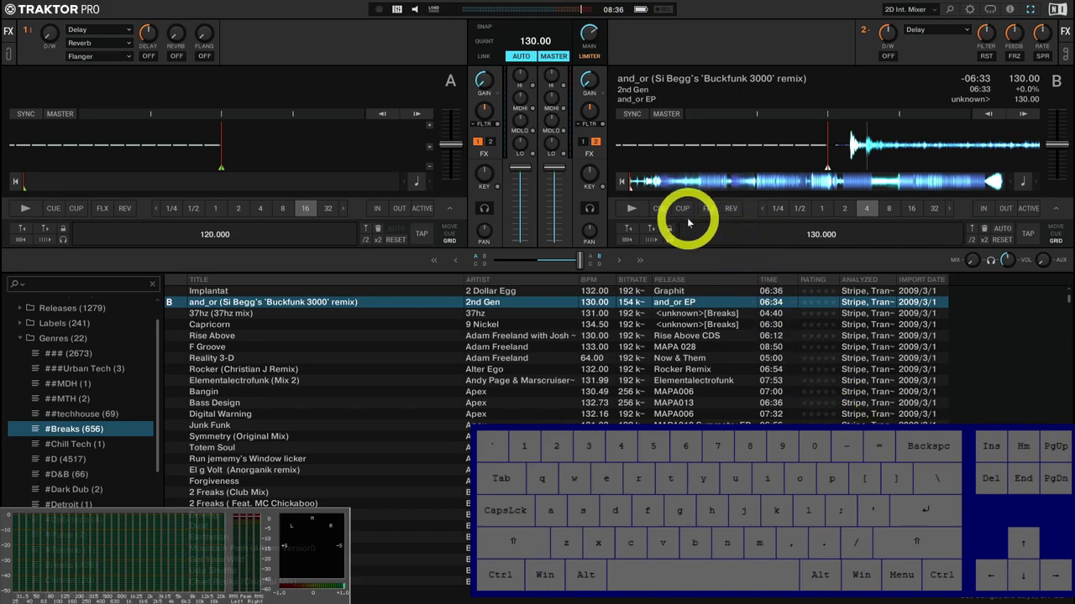
{"action": "key", "text": "l"}
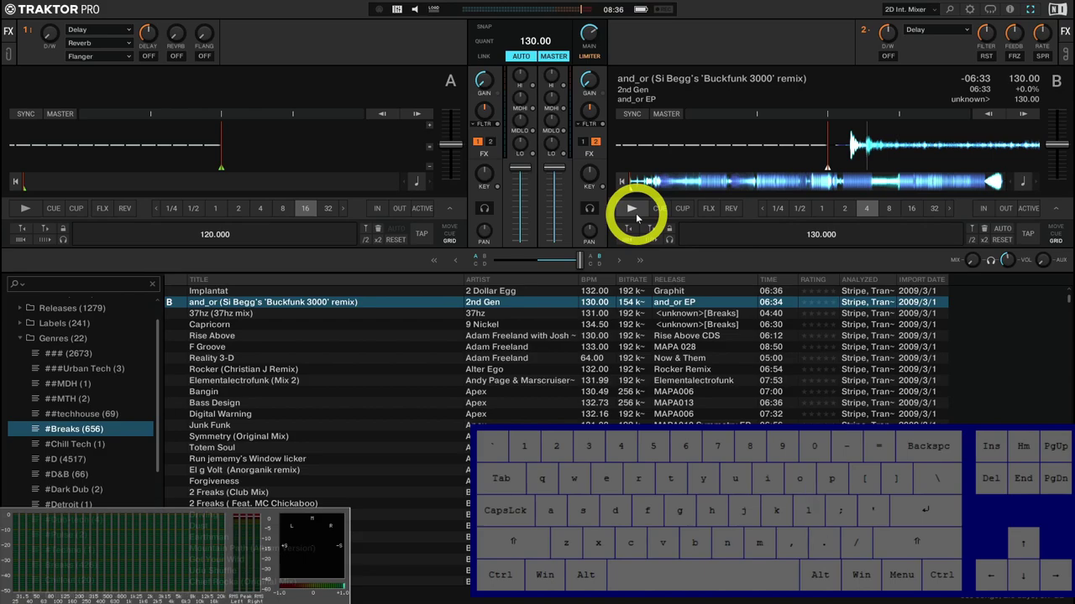
{"action": "key", "text": "l"}
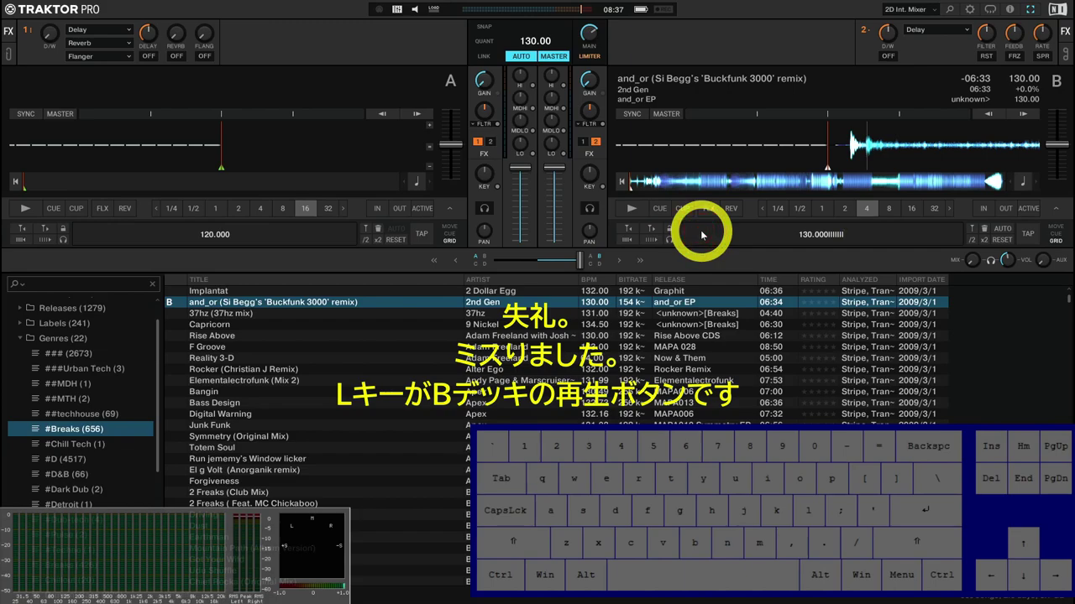
{"action": "key", "text": "BackSpace"}
{"action": "key", "text": "BackSpace"}
{"action": "key", "text": "BackSpace"}
{"action": "key", "text": "BackSpace"}
{"action": "key", "text": "BackSpace"}
{"action": "key", "text": "BackSpace"}
{"action": "key", "text": "Return"}
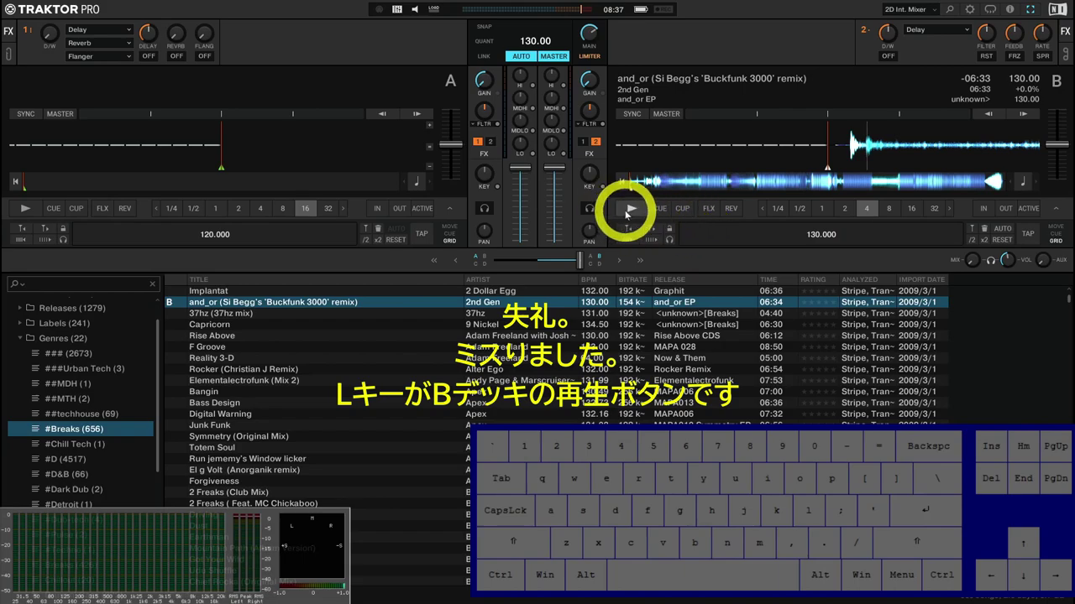
- Start playback on deck B and gradually raise its gain to about -0.2 dB while watching the level meter
{"action": "key", "text": "l"}
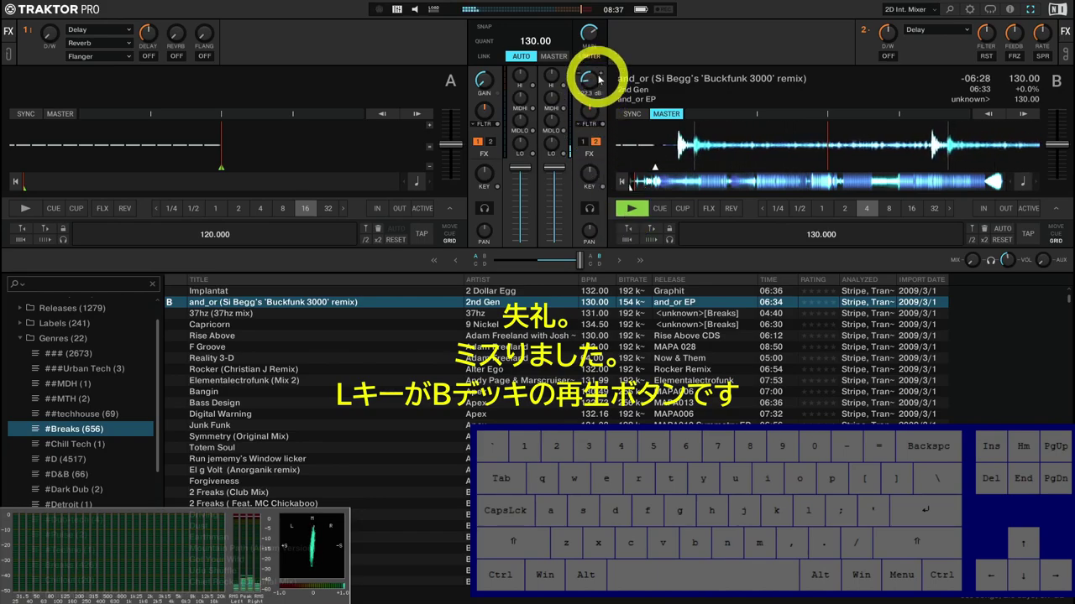
{"action": "scroll", "coordinate": [588, 87], "scroll_direction": "up", "scroll_amount": 5}
{"action": "scroll", "coordinate": [590, 90], "scroll_direction": "up", "scroll_amount": 3}
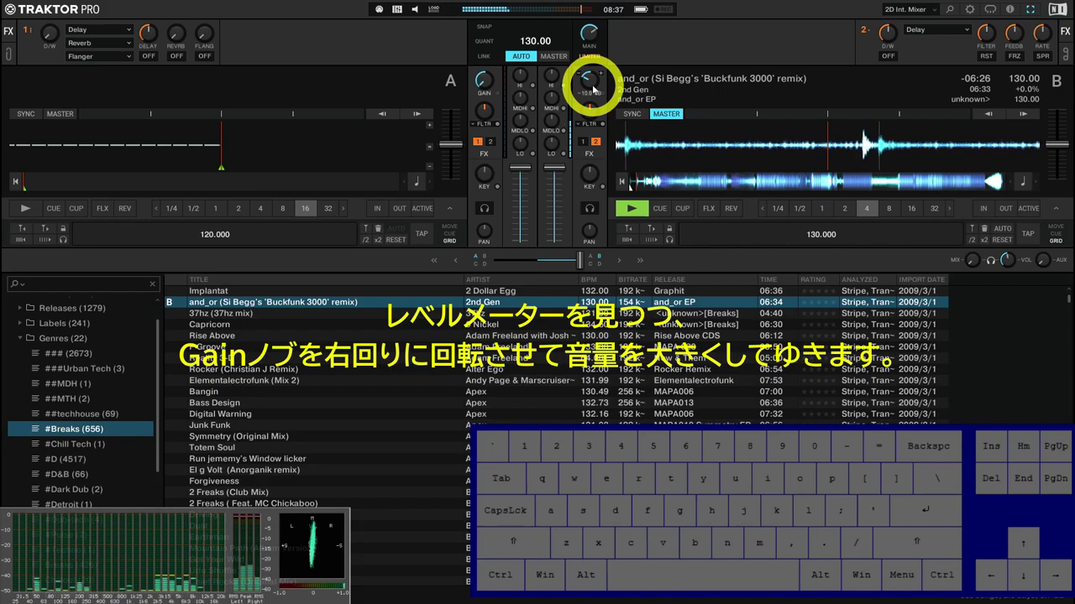
{"action": "scroll", "coordinate": [592, 86], "scroll_direction": "up", "scroll_amount": 3}
{"action": "scroll", "coordinate": [591, 84], "scroll_direction": "up", "scroll_amount": 2}
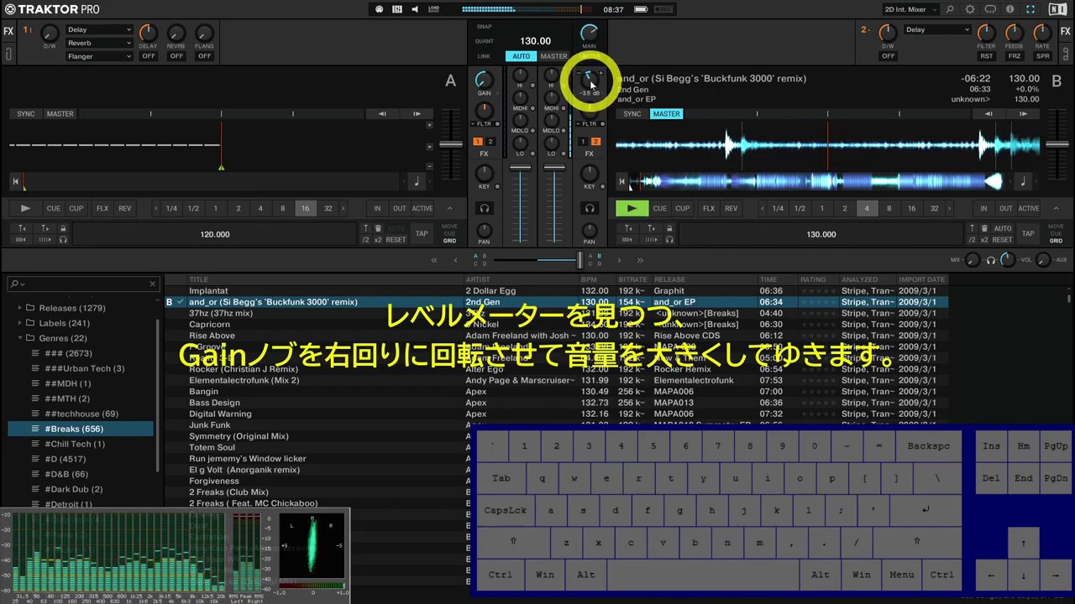
{"action": "scroll", "coordinate": [591, 84], "scroll_direction": "up", "scroll_amount": 1}
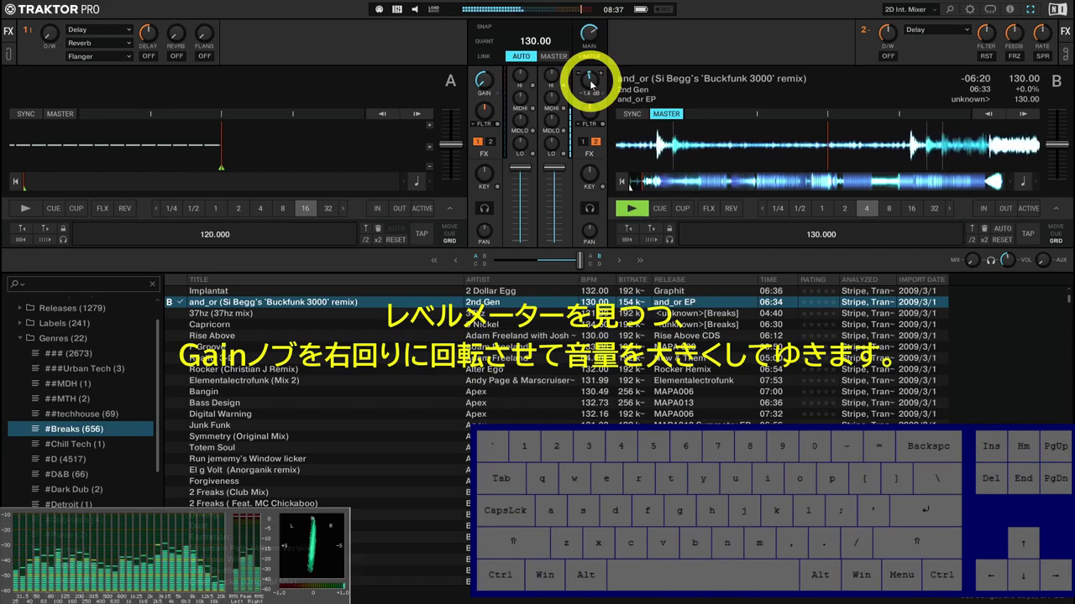
{"action": "scroll", "coordinate": [591, 84], "scroll_direction": "up", "scroll_amount": 1}
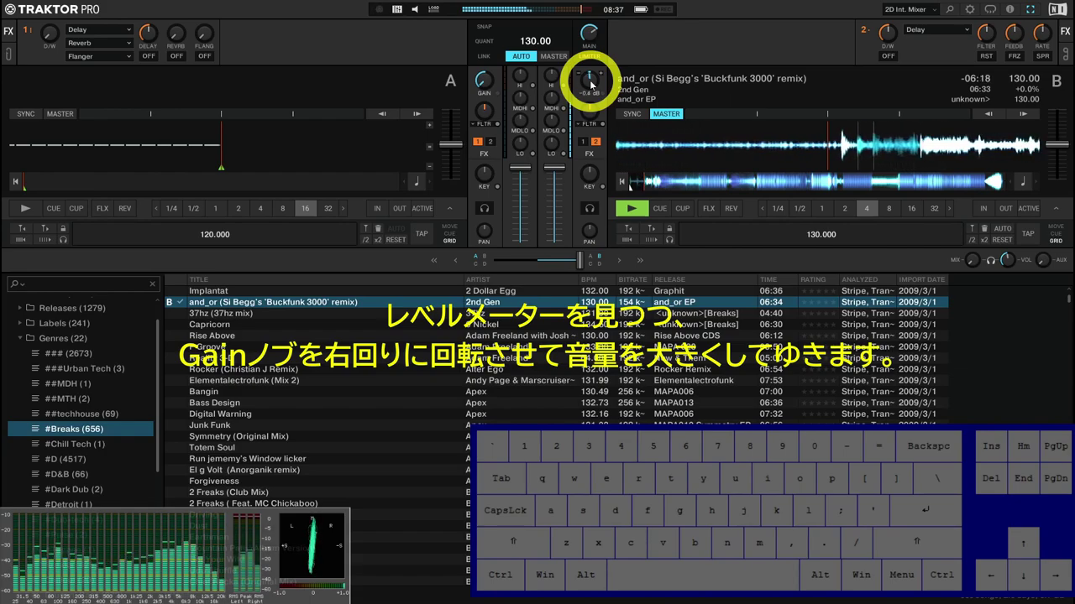
{"action": "scroll", "coordinate": [590, 84], "scroll_direction": "up", "scroll_amount": 1}
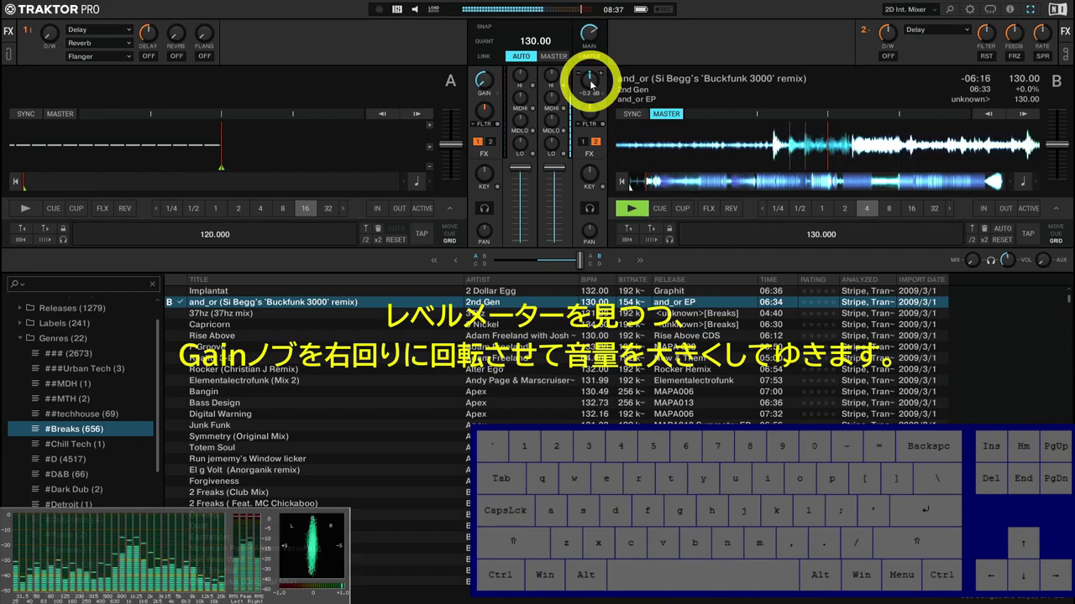
- Jump deck B to the middle of the track to check the level there, and stop its playback
{"action": "left_click", "coordinate": [765, 185]}
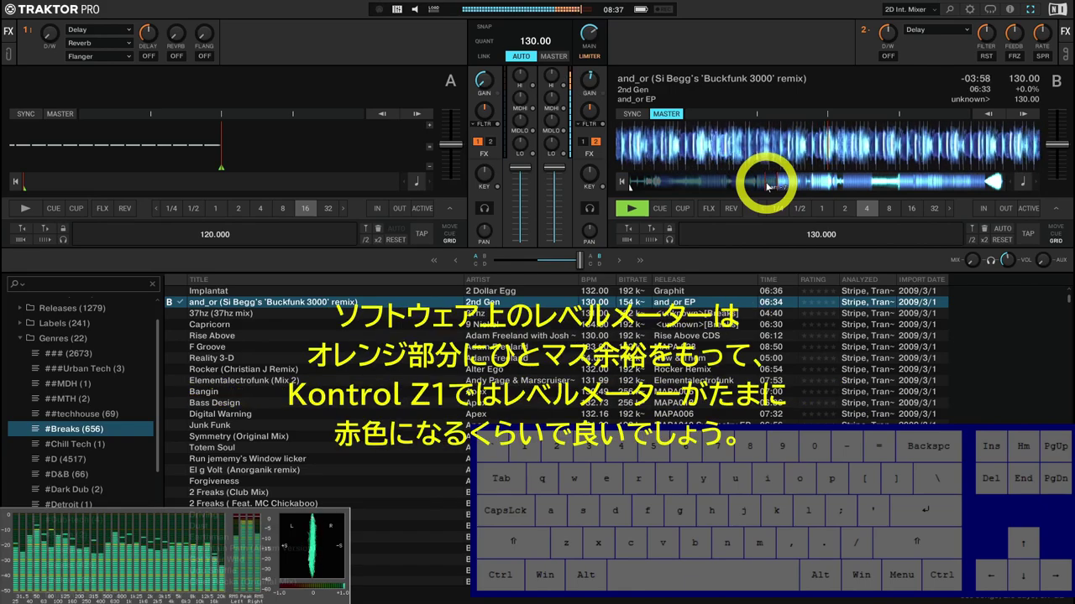
{"action": "mouse_move", "coordinate": [582, 92]}
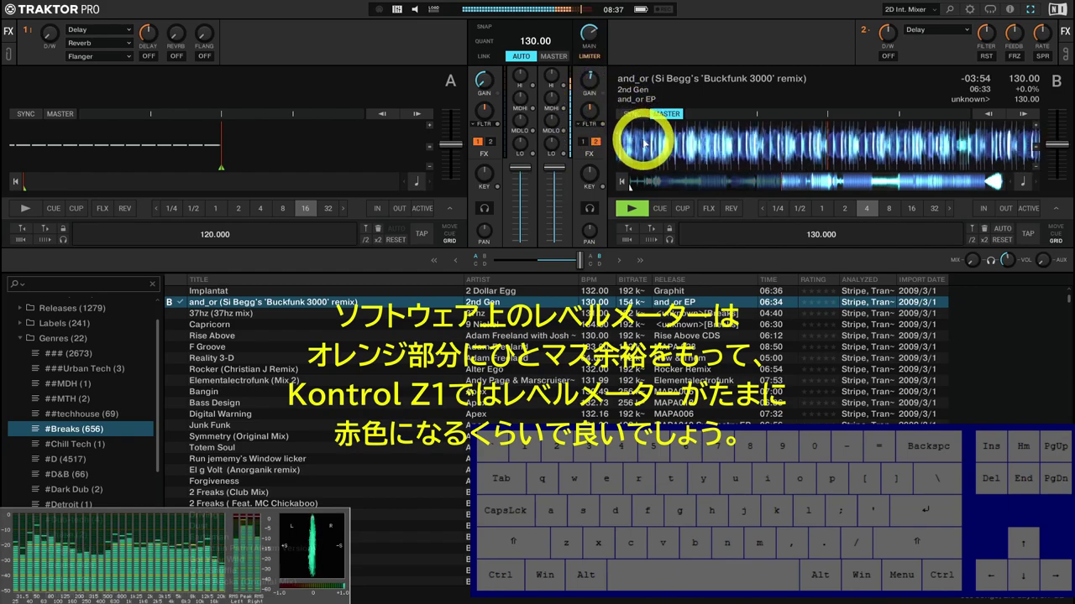
{"action": "key", "text": "l"}
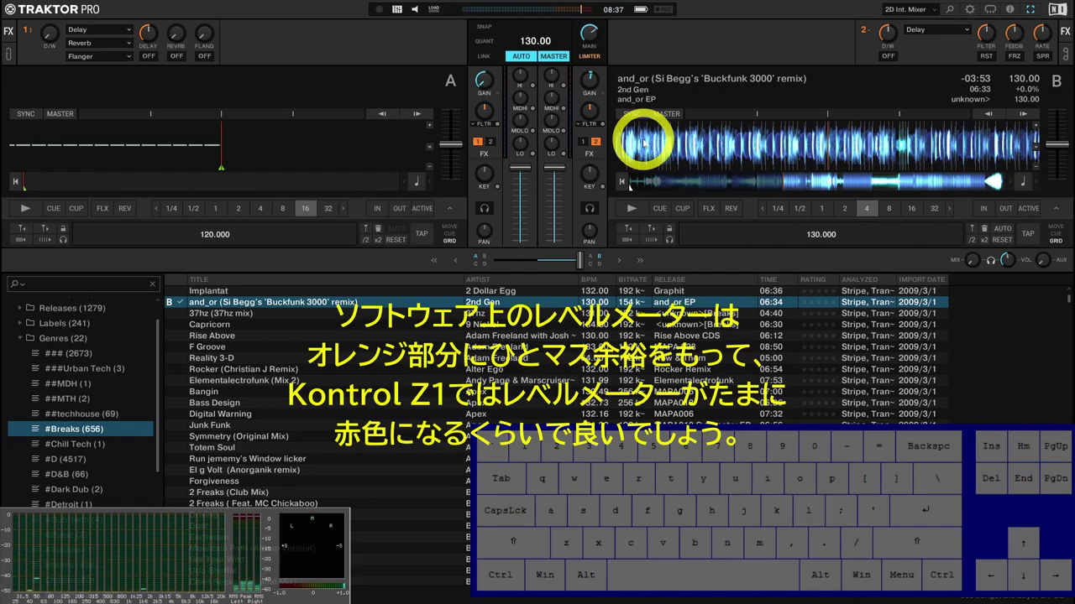
- Return deck B to the start of its track, play it and adjust its filter around the centre position
{"action": "left_click", "coordinate": [624, 181]}
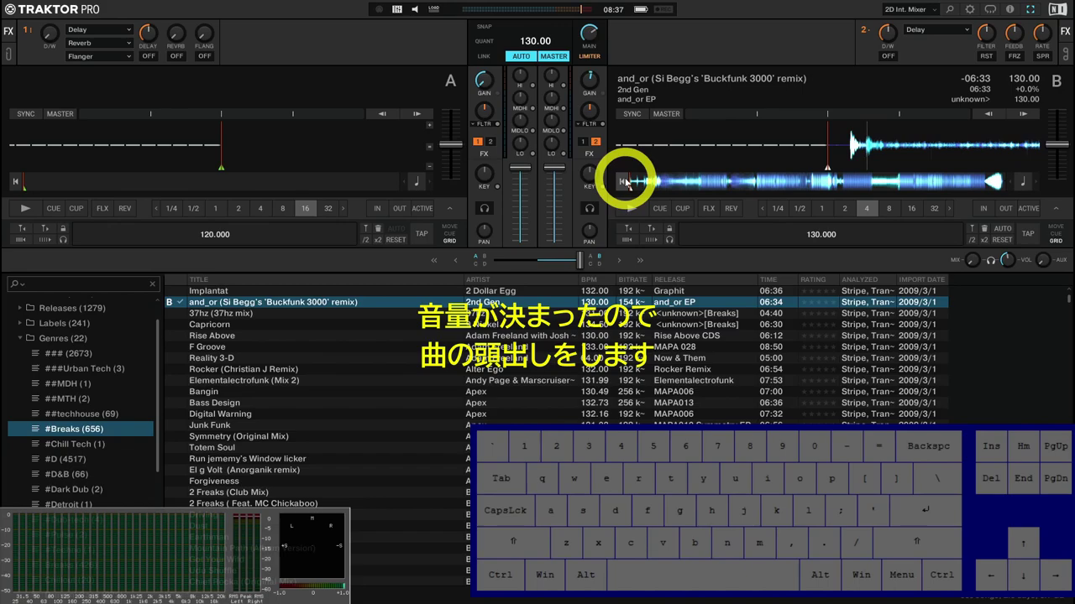
{"action": "key", "text": "l"}
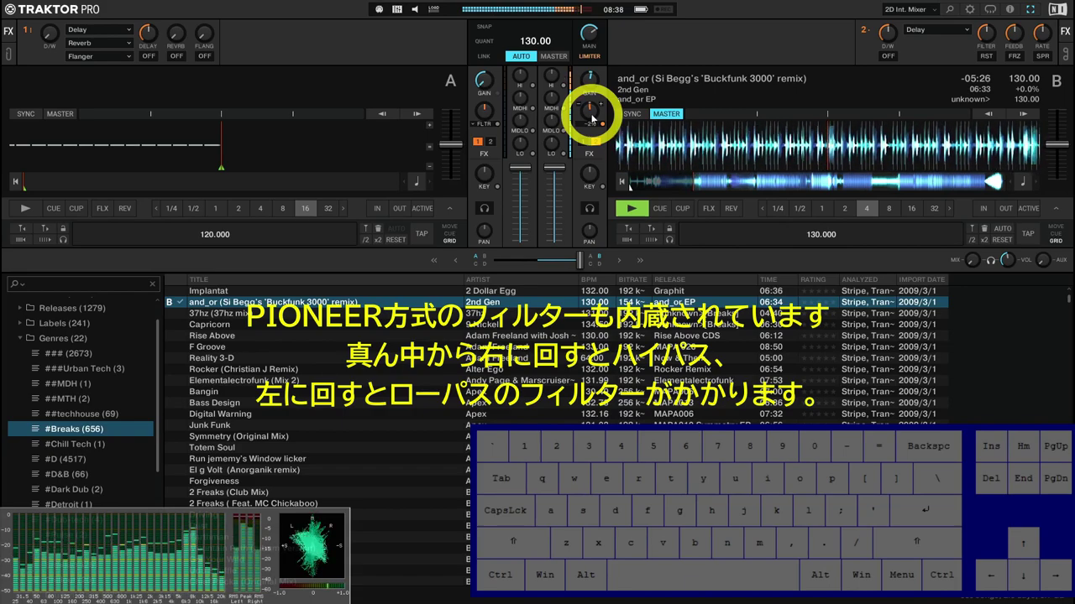
{"action": "left_click_drag", "start_coordinate": [592, 120], "coordinate": [592, 119]}
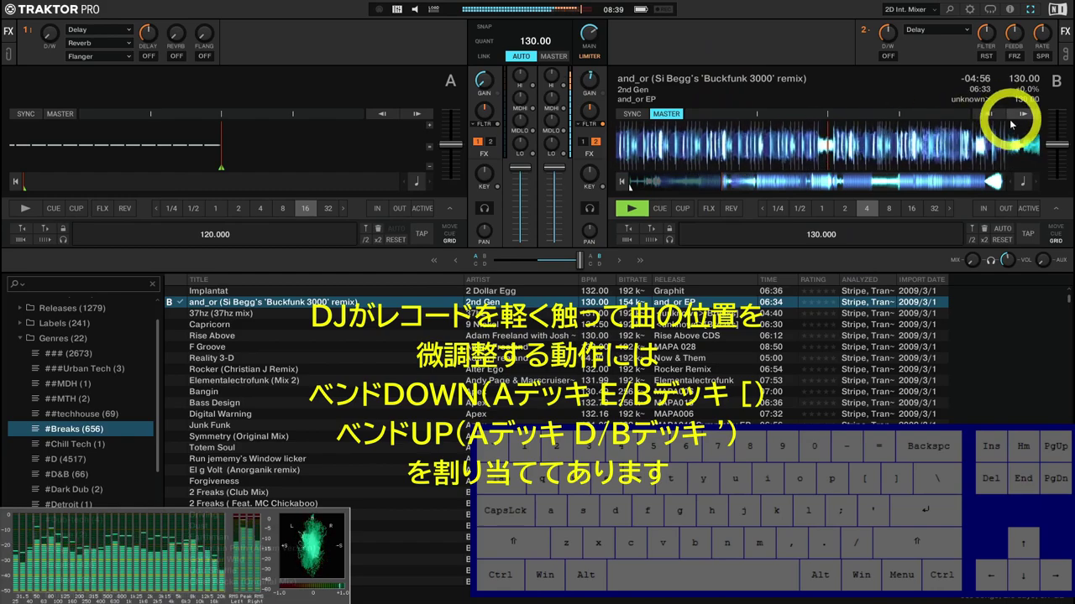
- Bend deck B's pitch briefly down and up to nudge the playing track's position
{"action": "key", "text": "bracketleft"}
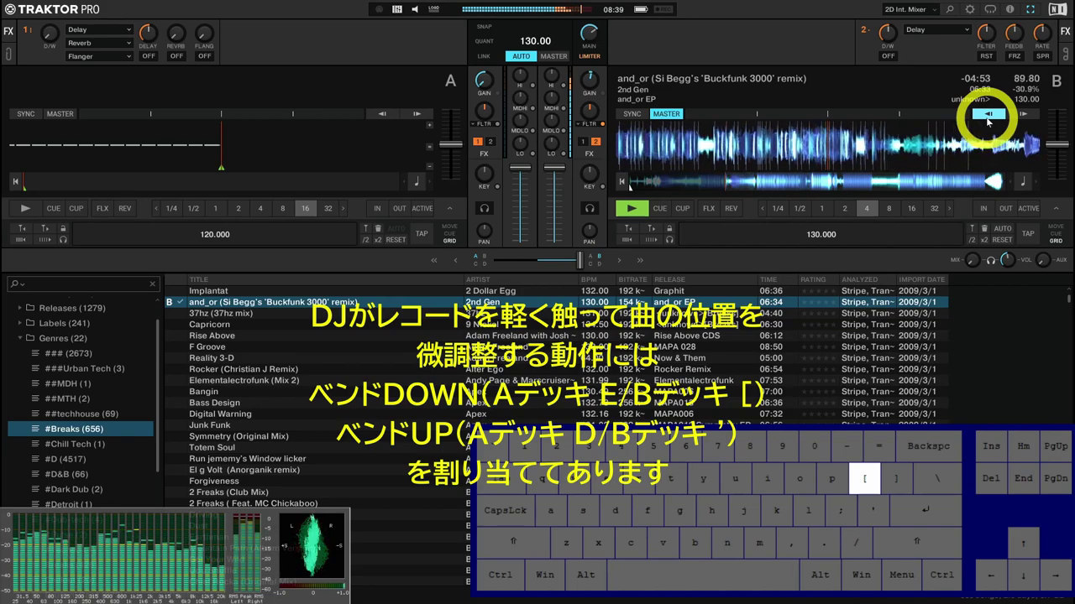
{"action": "key", "text": "bracketright"}
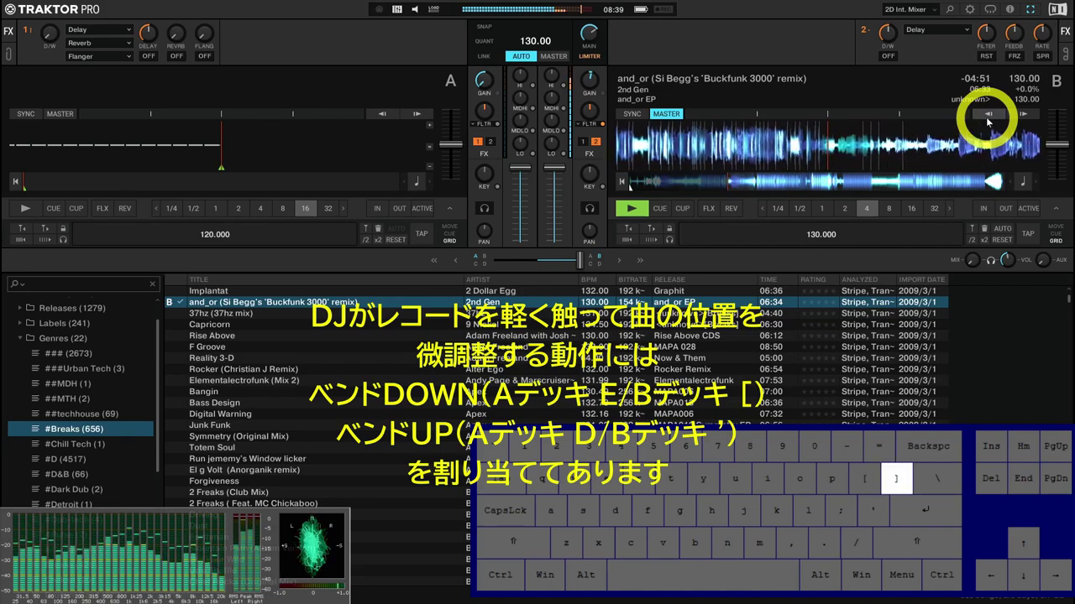
{"action": "key", "text": "apostrophe"}
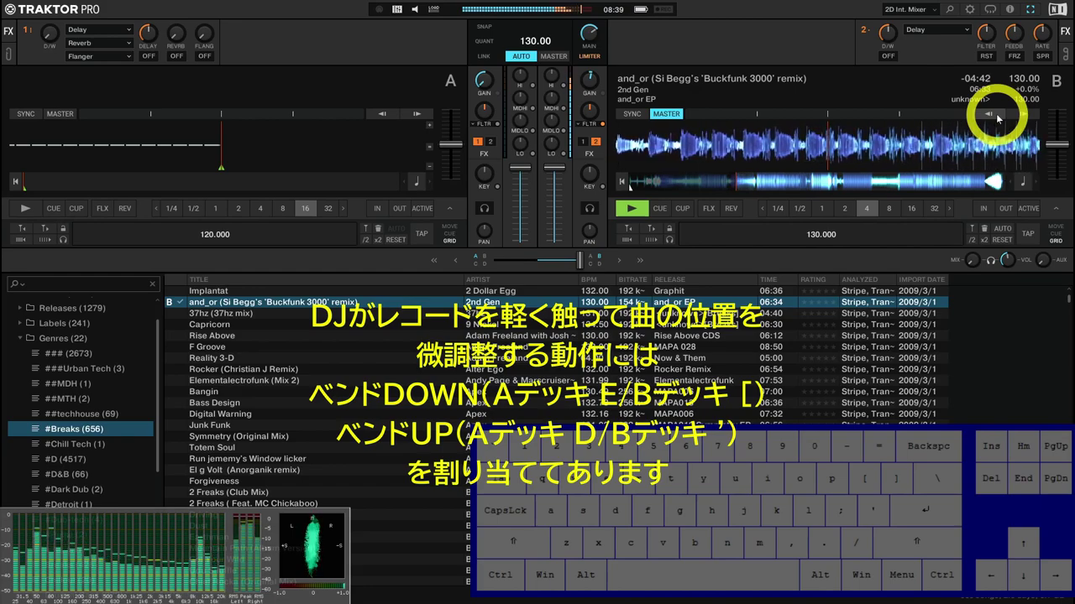
{"action": "key", "text": "bracketleft"}
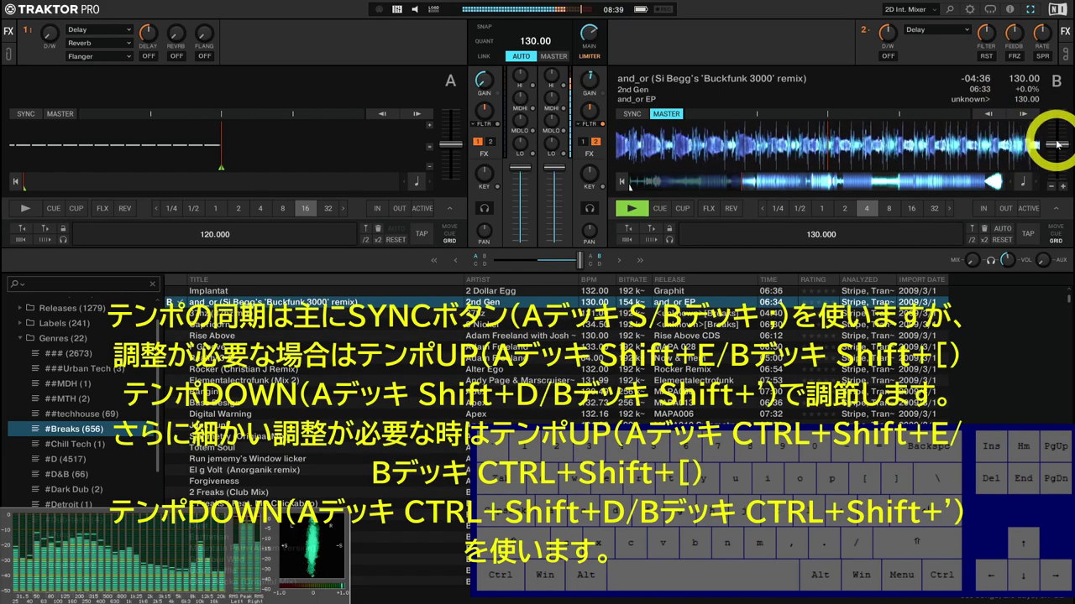
- Lower deck B's tempo to 117.91 BPM and raise it again past 130 BPM to about 134.27 BPM
{"action": "key", "text": "shift+bracketleft"}
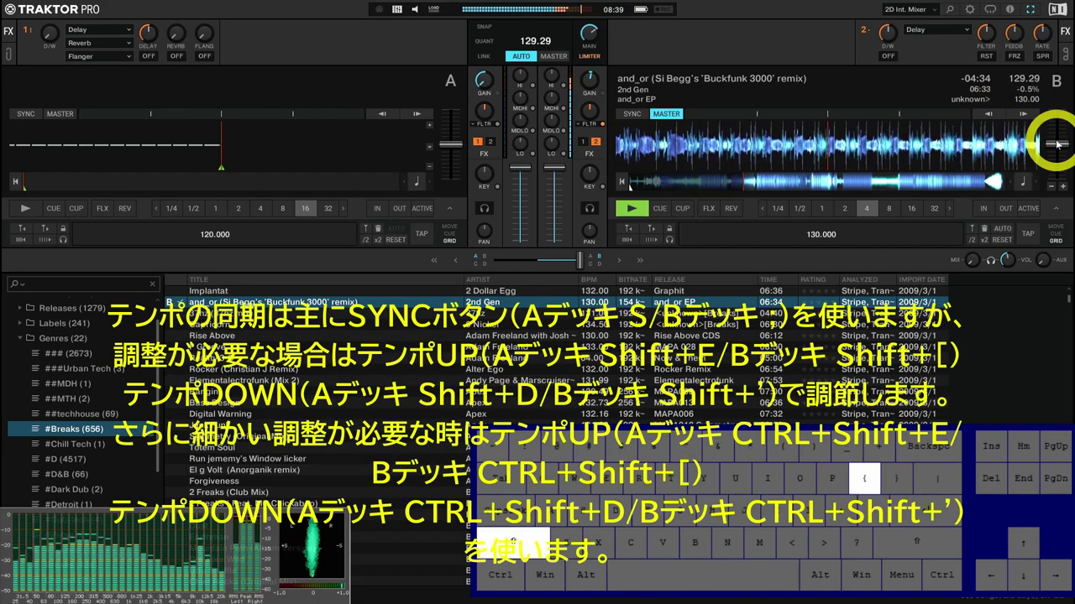
{"action": "key", "text": "shift+bracketleft"}
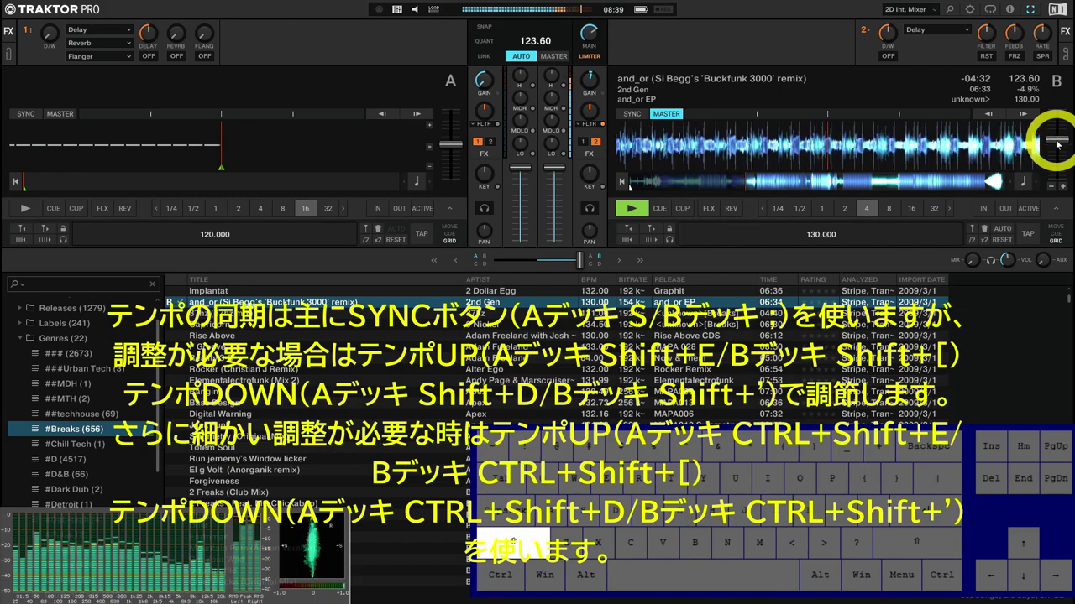
{"action": "key", "text": "shift+bracketleft"}
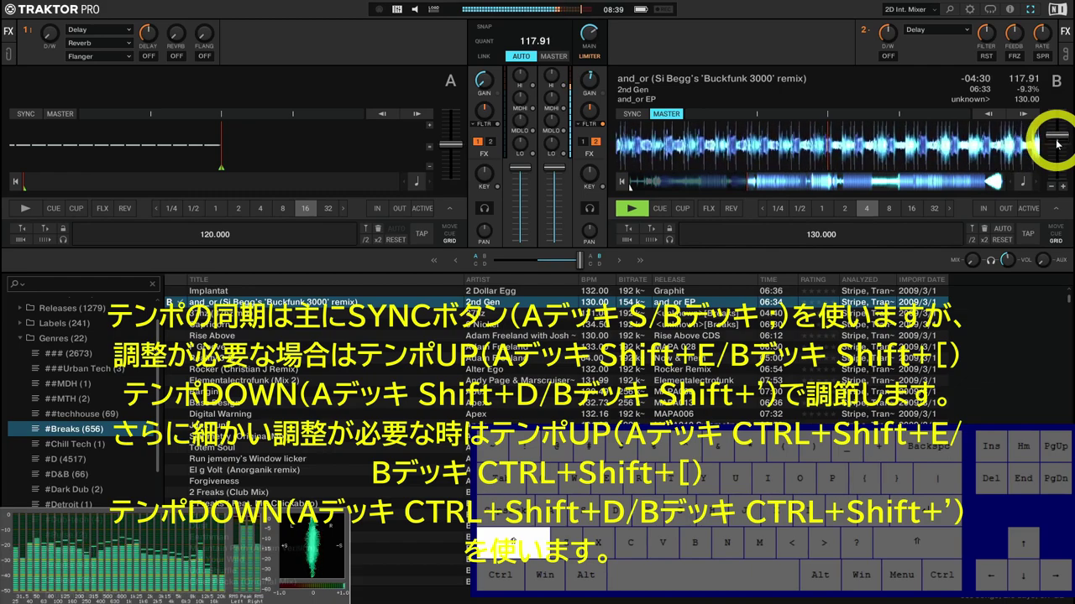
{"action": "key", "text": "shift+apostrophe"}
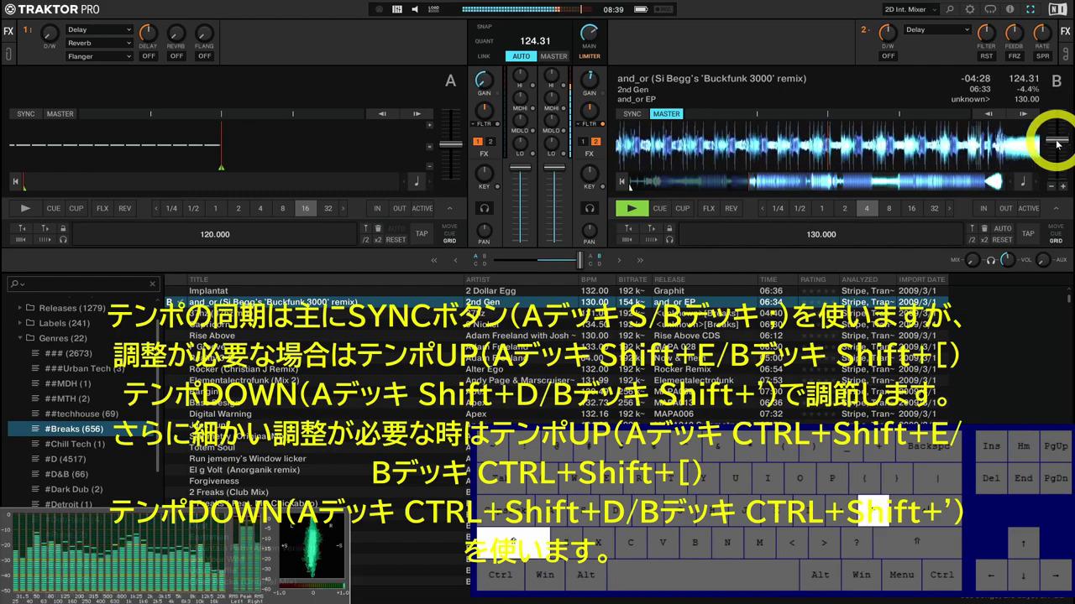
{"action": "key", "text": "shift+apostrophe"}
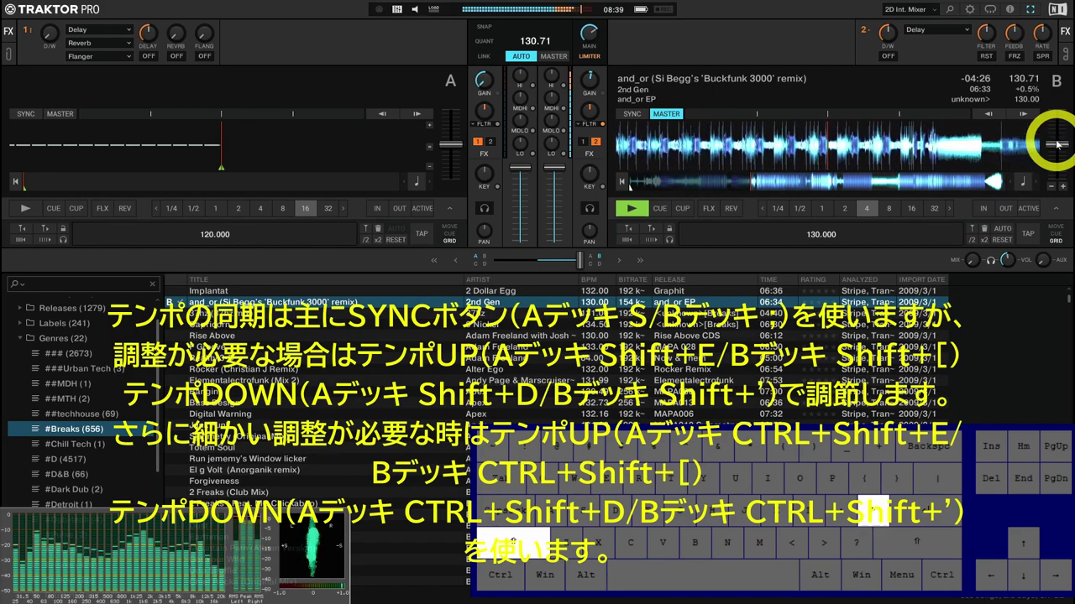
{"action": "key", "text": "shift+apostrophe"}
- Bring deck B's tempo back to 130.00 BPM with coarse and fine tempo adjustments
{"action": "key", "text": "shift+bracketleft"}
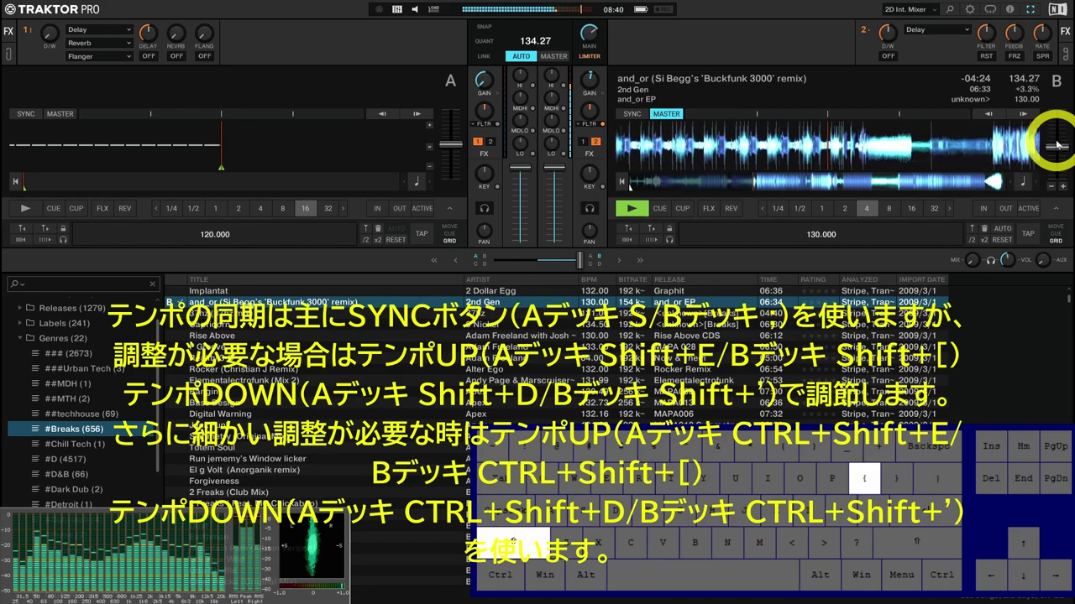
{"action": "key", "text": "ctrl+shift+bracketleft"}
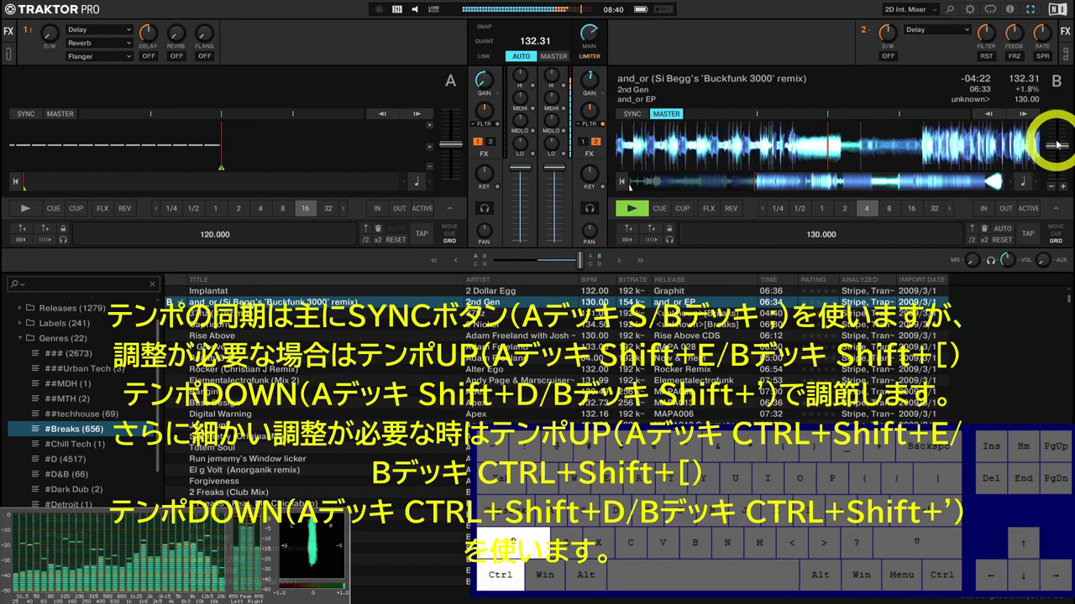
{"action": "key", "text": "ctrl+shift+bracketleft"}
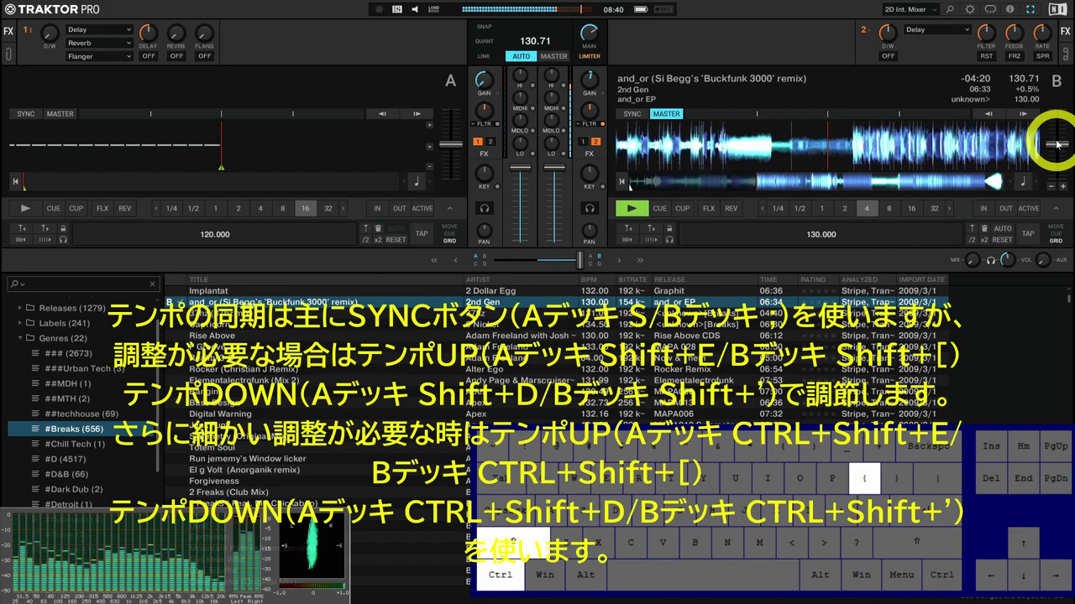
{"action": "key", "text": "ctrl+shift+bracketleft"}
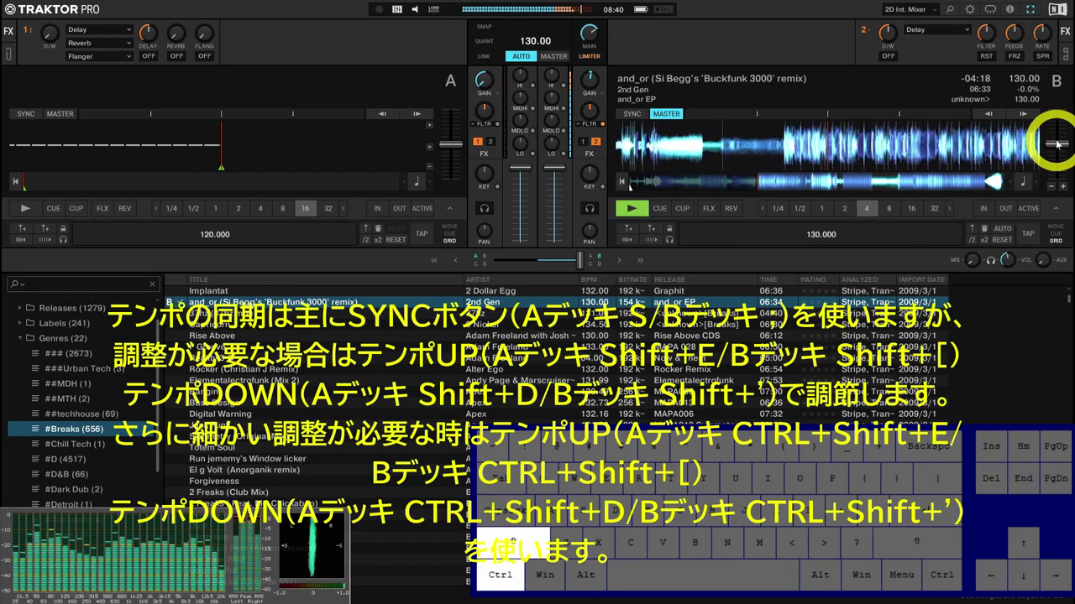
{"action": "key", "text": "ctrl+shift+bracketleft"}
{"action": "key", "text": "ctrl+shift+apostrophe"}
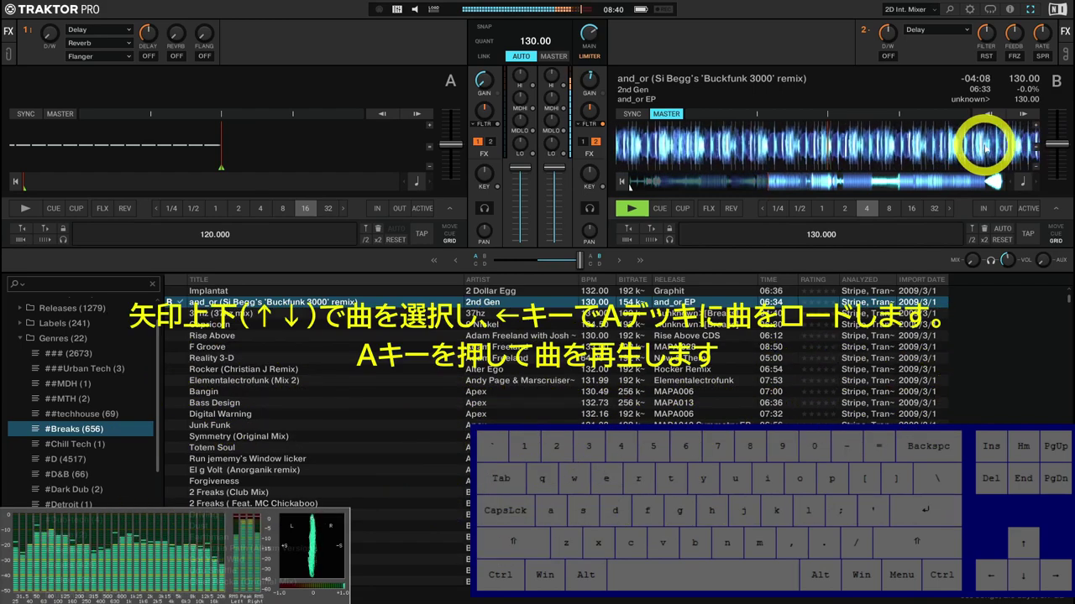
- Select 37hz (37hz mix) in the #Breaks list, load it into deck A and start playback
{"action": "key", "text": "Down"}
{"action": "key", "text": "Down"}
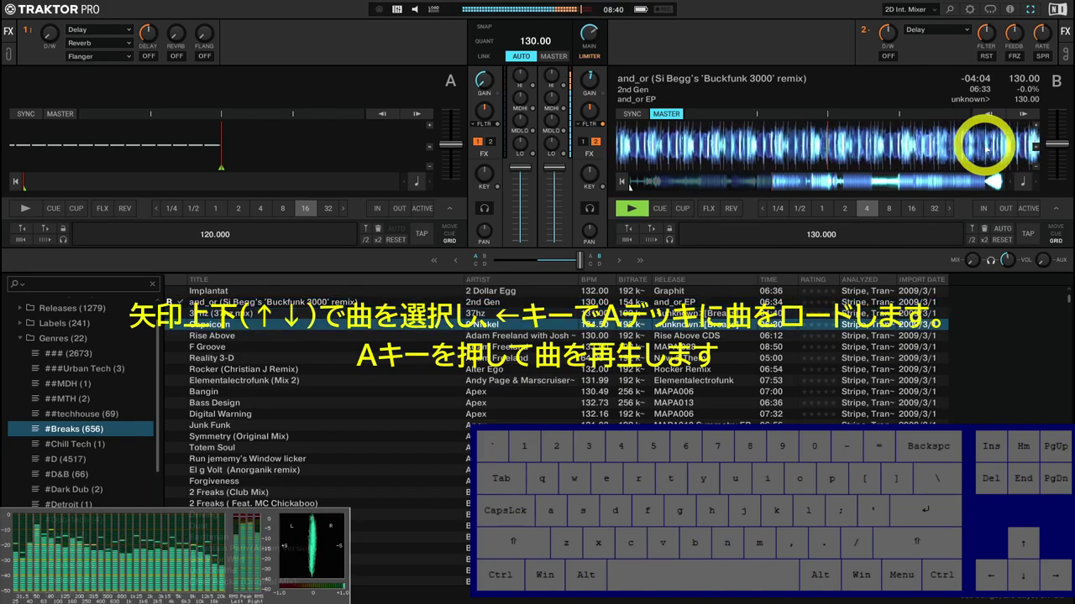
{"action": "key", "text": "Up"}
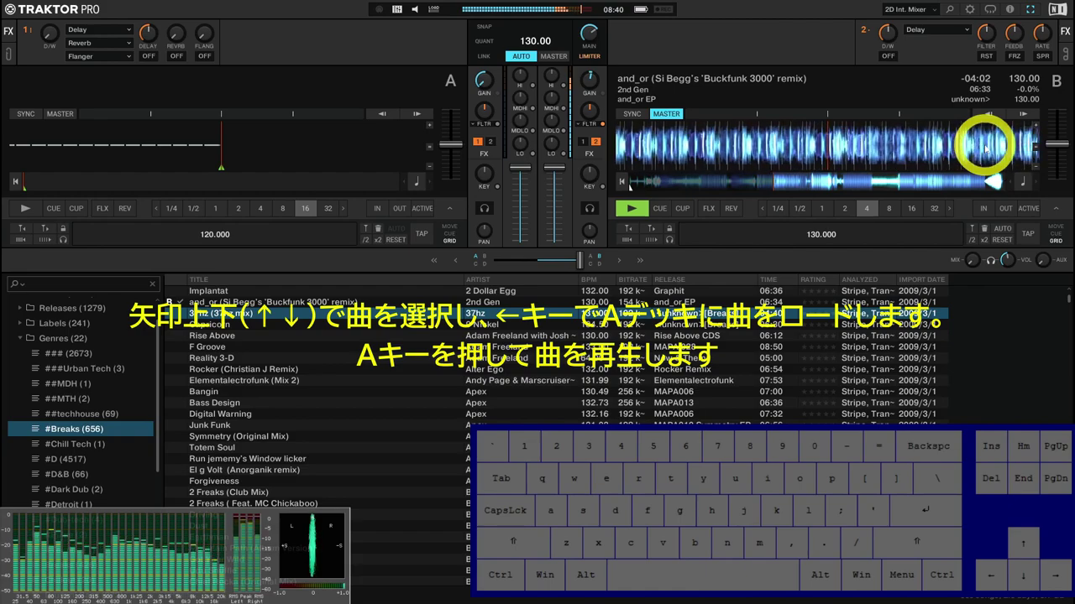
{"action": "key", "text": "Left"}
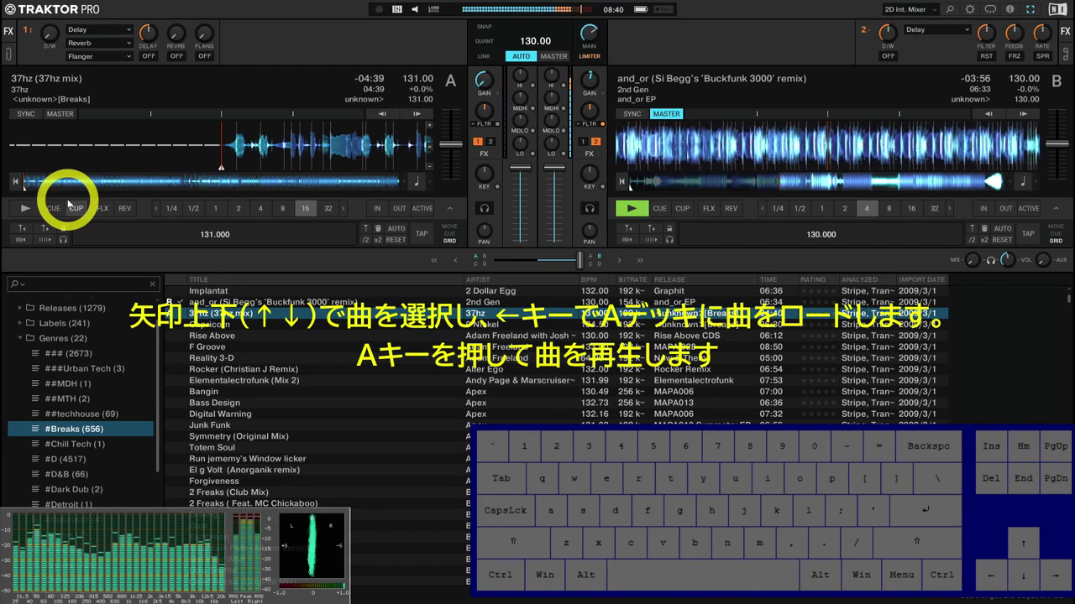
{"action": "key", "text": "a"}
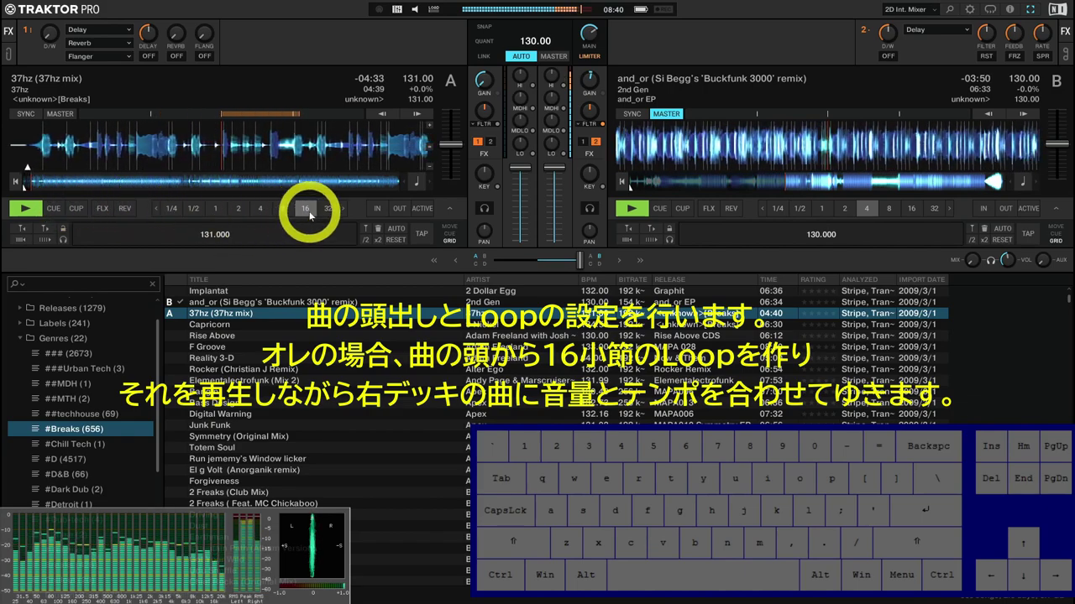
- Set a size-16 loop from the start of deck A's track, move back to its beginning and play it
{"action": "left_click", "coordinate": [305, 209]}
{"action": "left_click", "coordinate": [305, 209]}
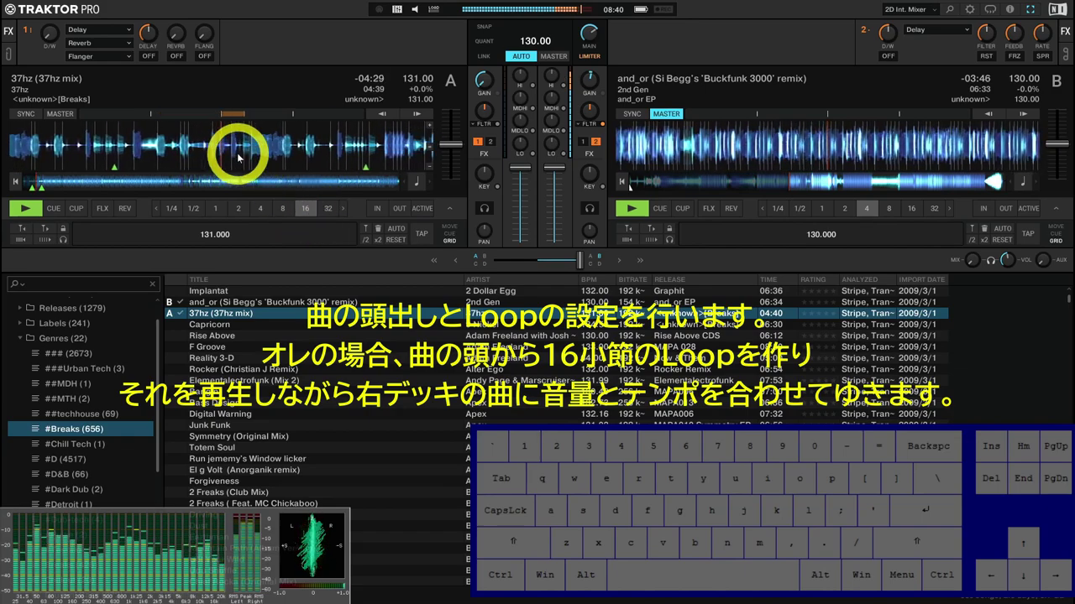
{"action": "key", "text": "a"}
{"action": "left_click_drag", "start_coordinate": [210, 155], "coordinate": [345, 161]}
{"action": "key", "text": "q"}
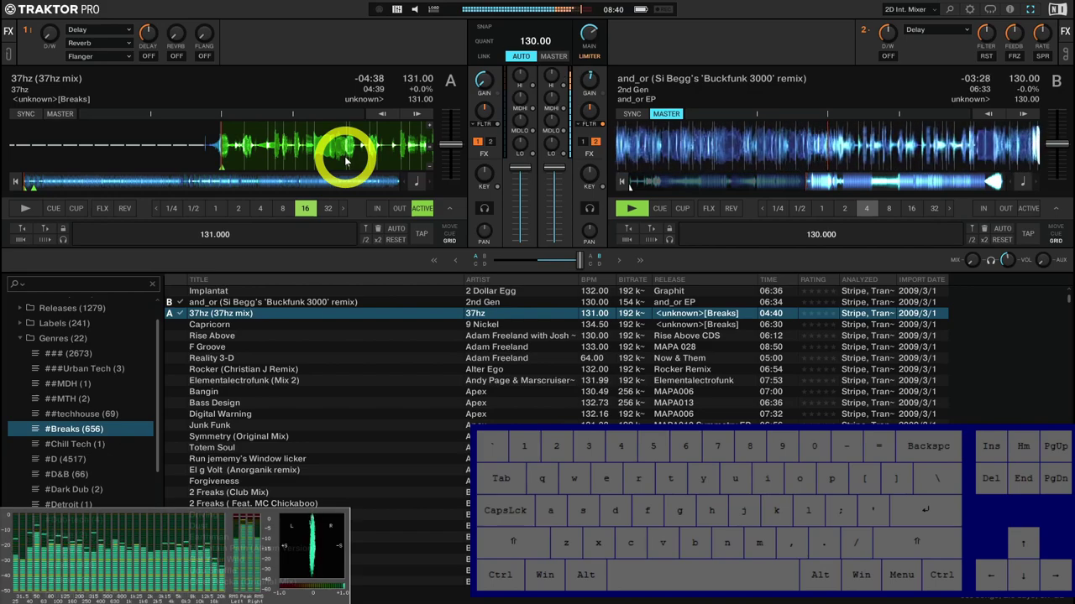
{"action": "key", "text": "space"}
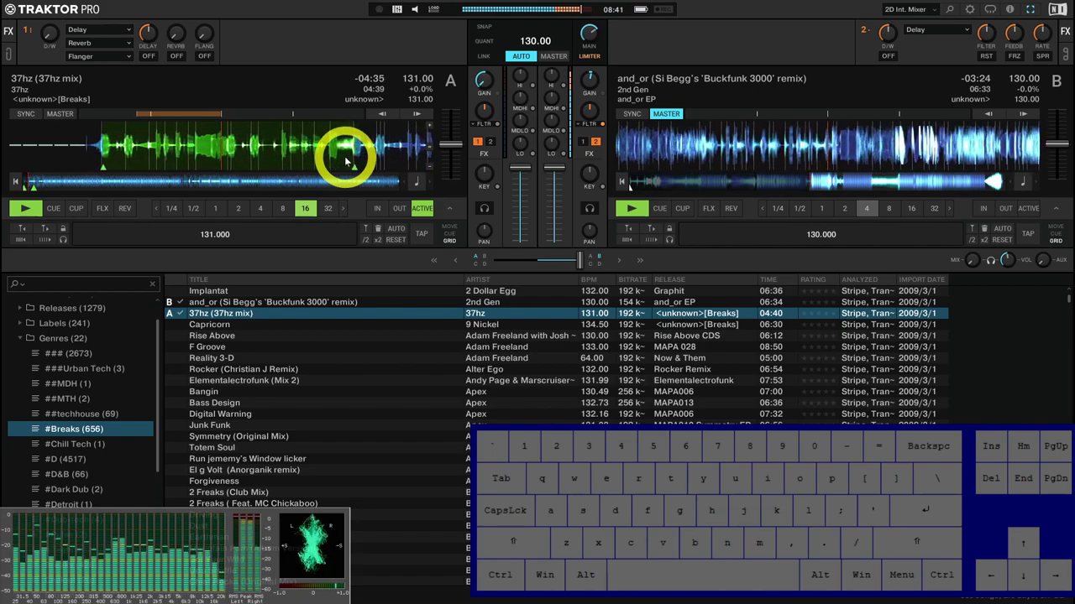
- Turn on headphone monitoring for deck A and raise its gain, checking the level mid-track before returning to the start
{"action": "left_click", "coordinate": [489, 209]}
{"action": "key", "text": "Home"}
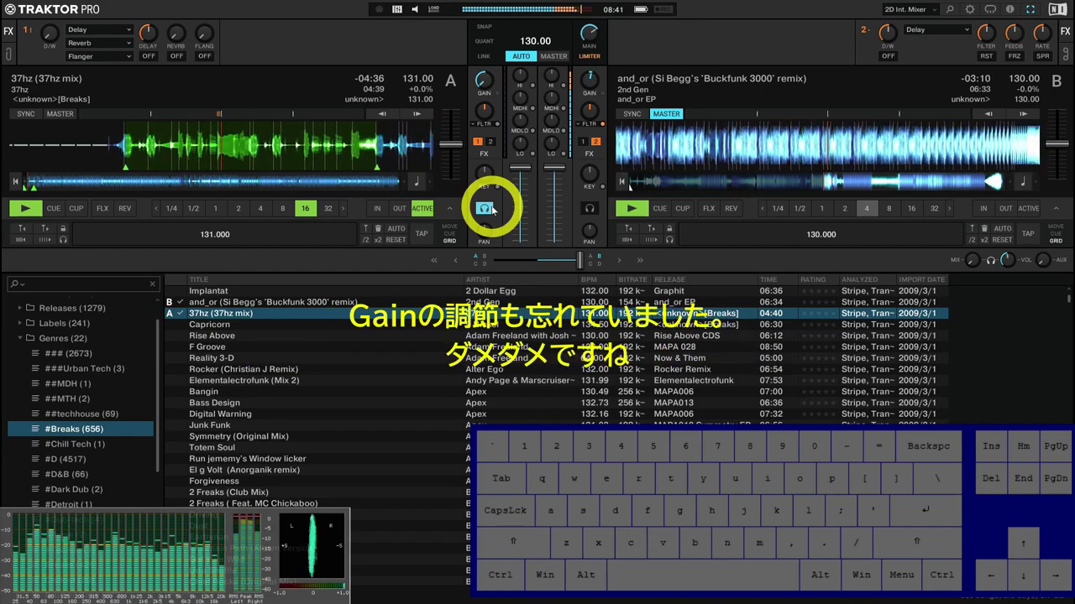
{"action": "left_click_drag", "start_coordinate": [487, 80], "coordinate": [485, 86]}
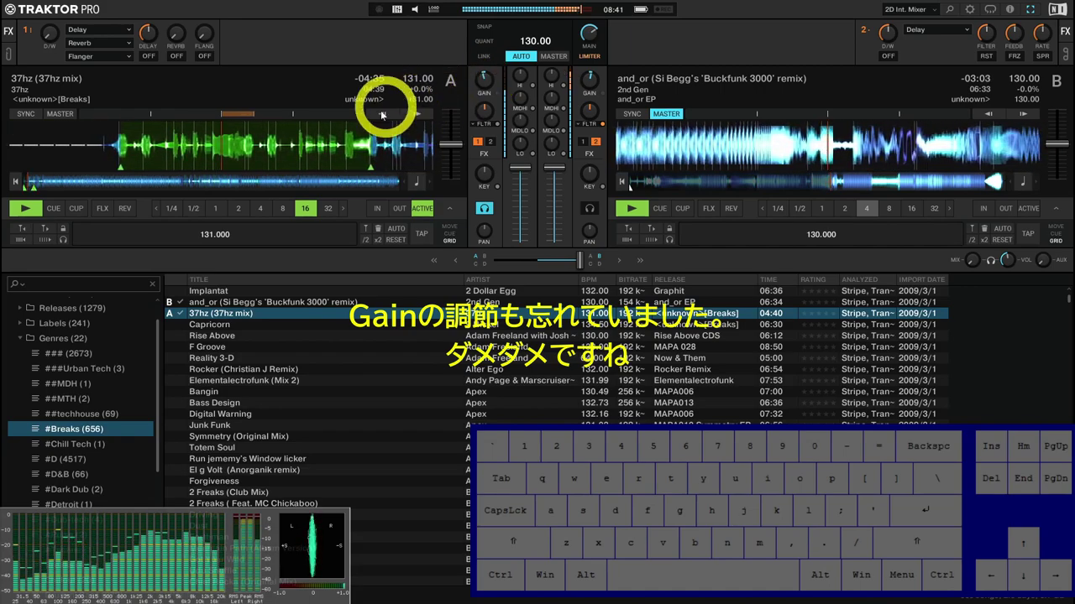
{"action": "left_click", "coordinate": [239, 182]}
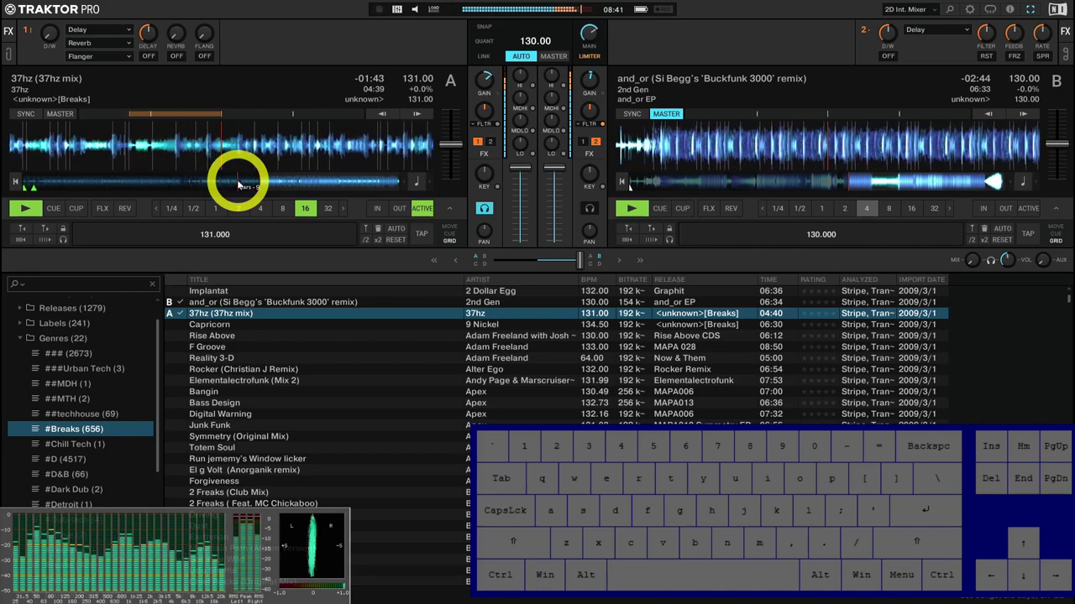
{"action": "left_click", "coordinate": [17, 181]}
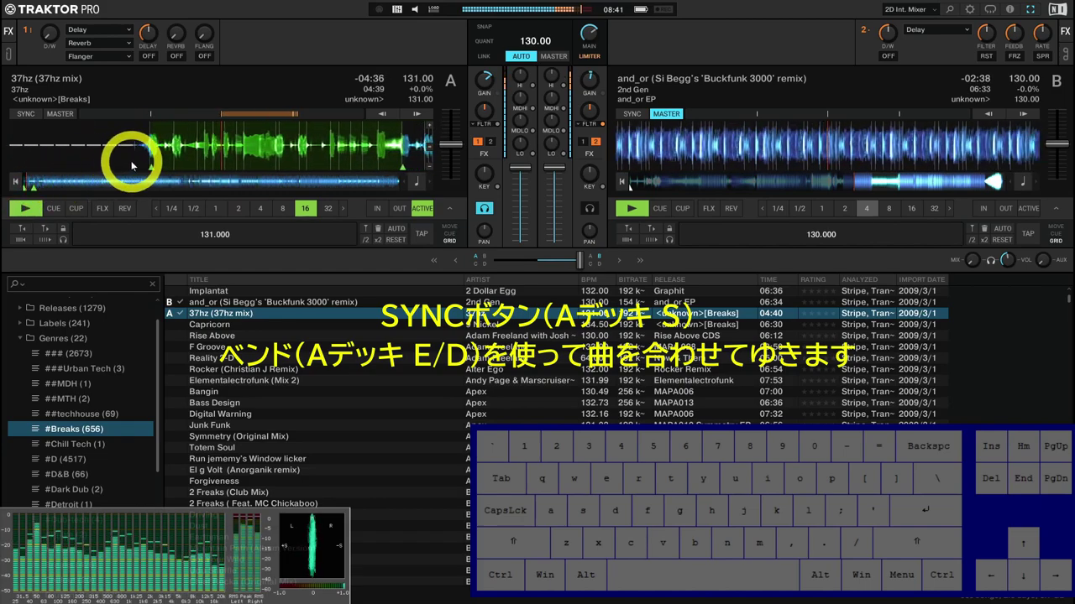
- Restart deck A from the beginning of its loop and sync its tempo to deck B at 130.00 BPM
{"action": "left_click_drag", "start_coordinate": [160, 157], "coordinate": [240, 158]}
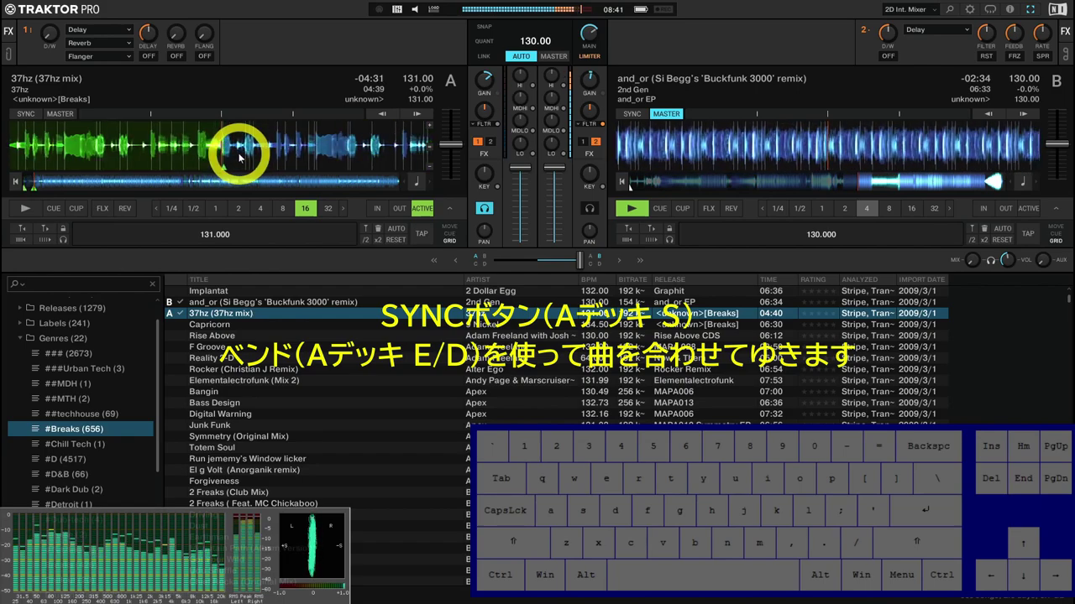
{"action": "key", "text": "a"}
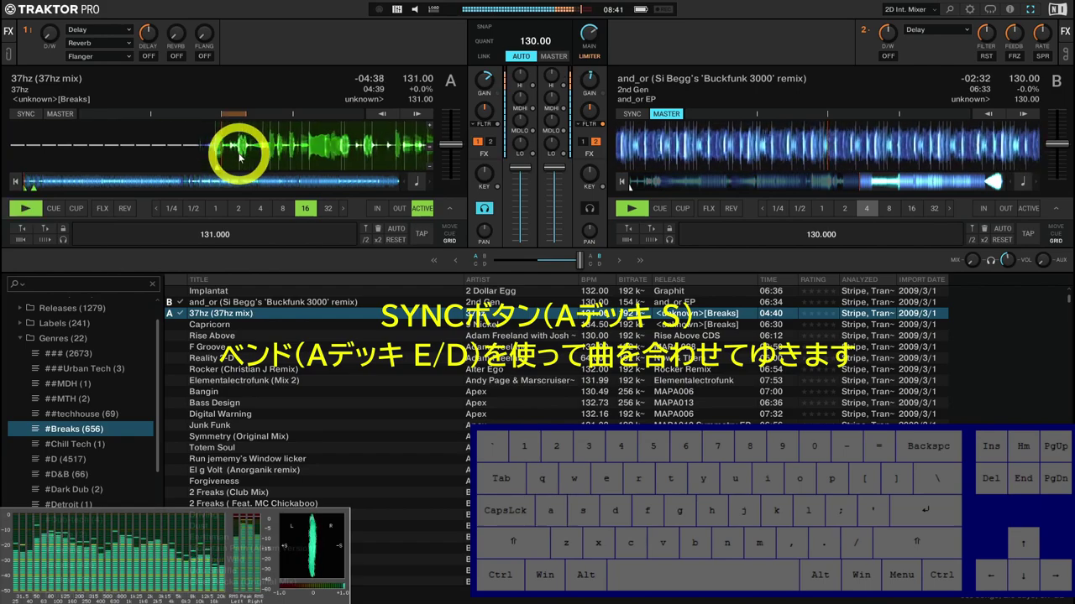
{"action": "key", "text": "d"}
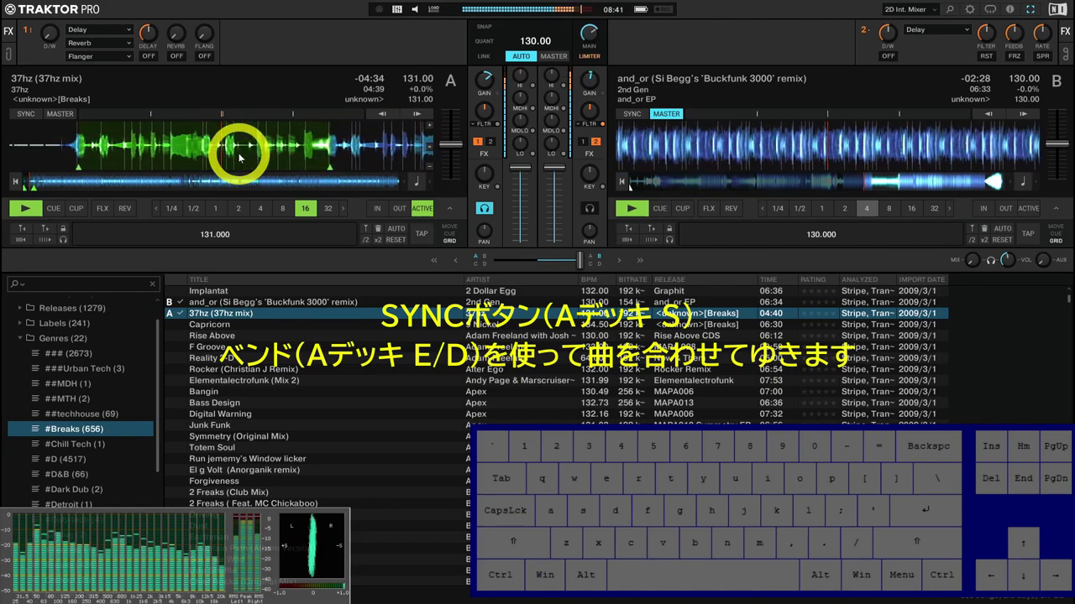
{"action": "key", "text": "s"}
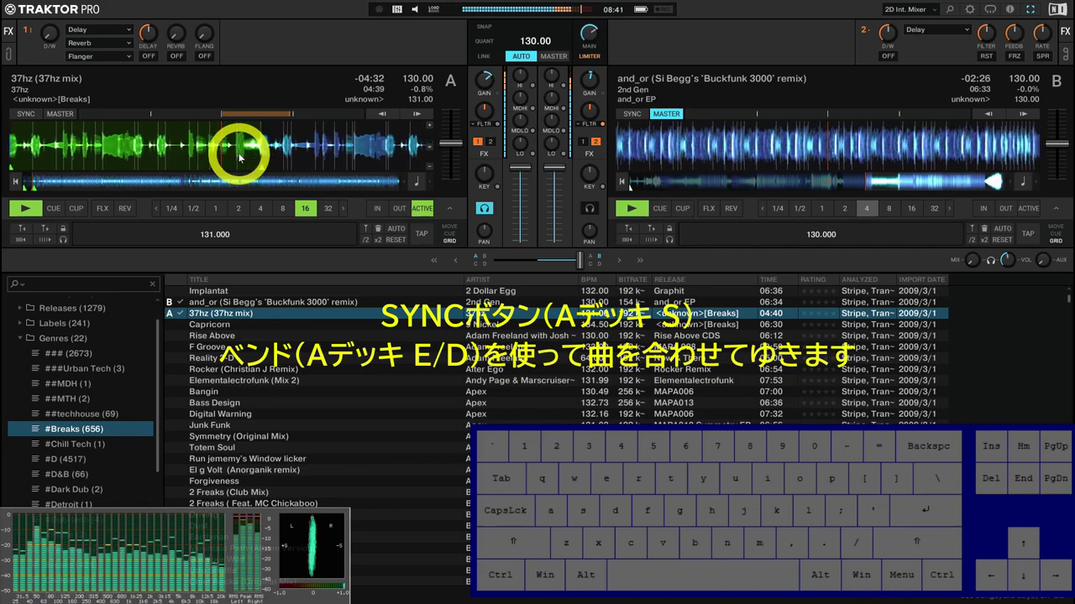
- Mix gradually into deck A with the crossfader and release deck A's loop
{"action": "key", "text": "Home"}
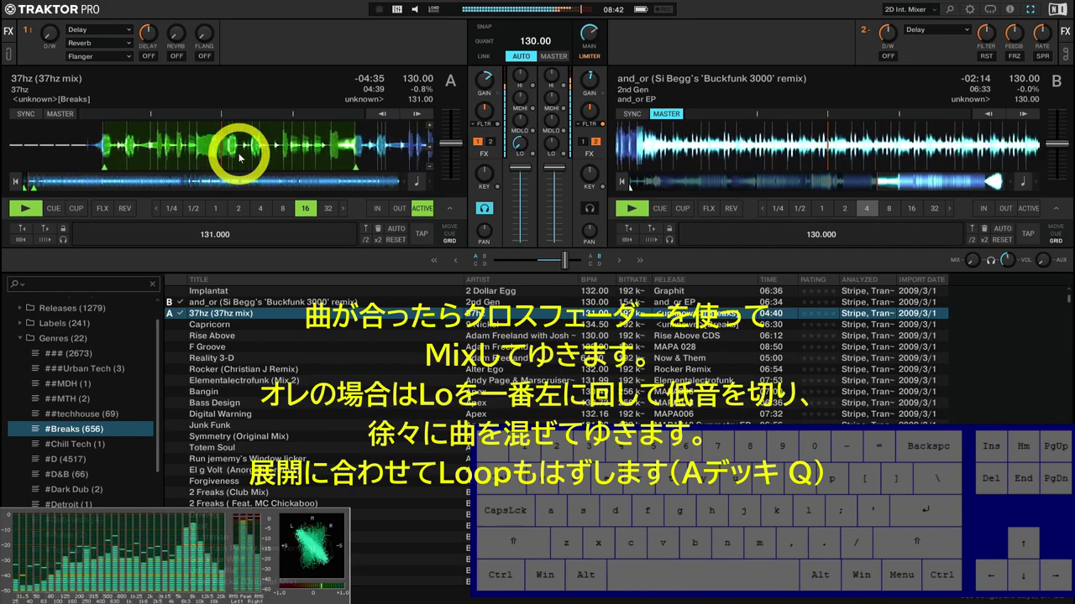
{"action": "key", "text": "q"}
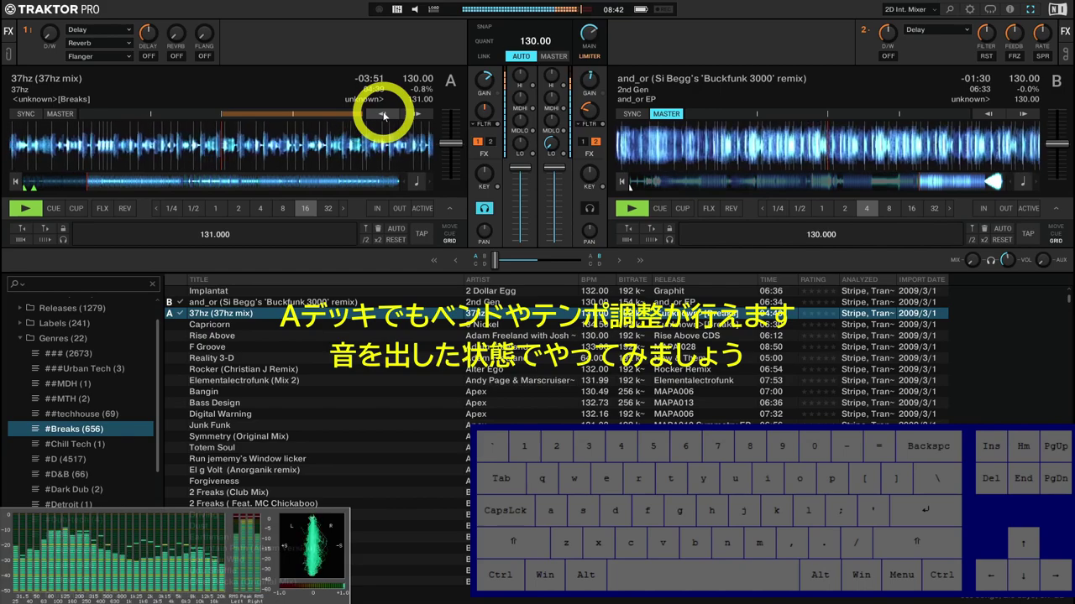
- Bend deck A's tempo down and up, then lower its tempo in coarse steps to 122.12 BPM and bring it back to 130.00 BPM
{"action": "key", "text": "e"}
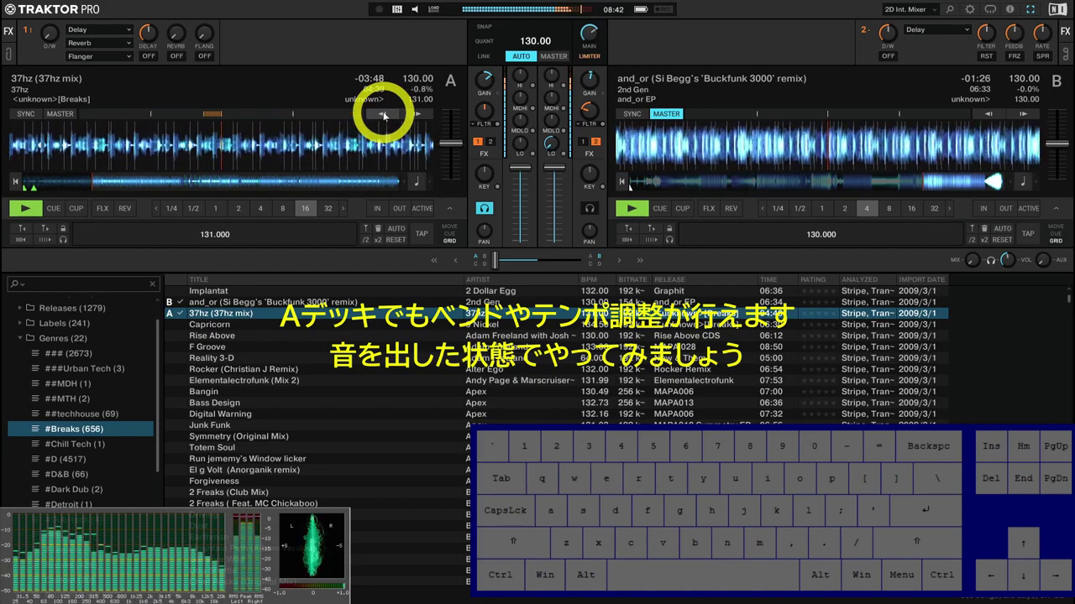
{"action": "key", "text": "d"}
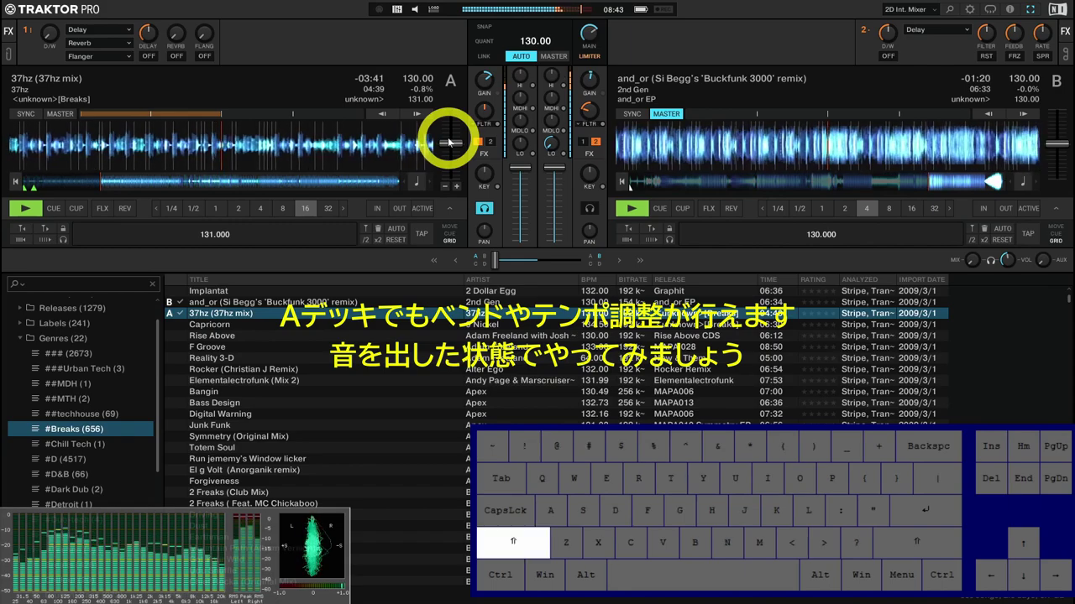
{"action": "key", "text": "shift+e"}
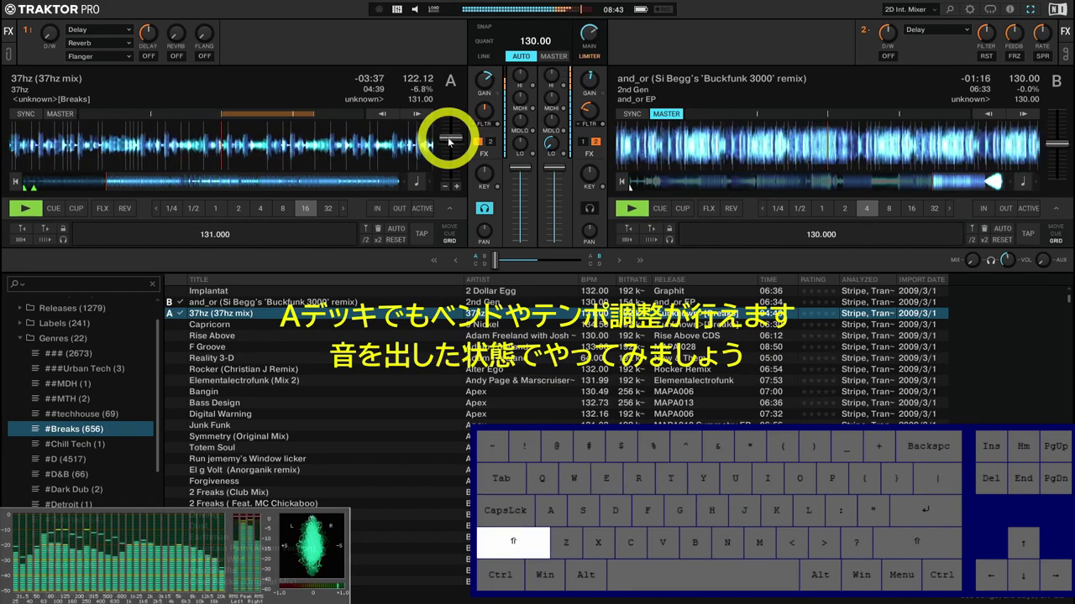
{"action": "key", "text": "shift+d"}
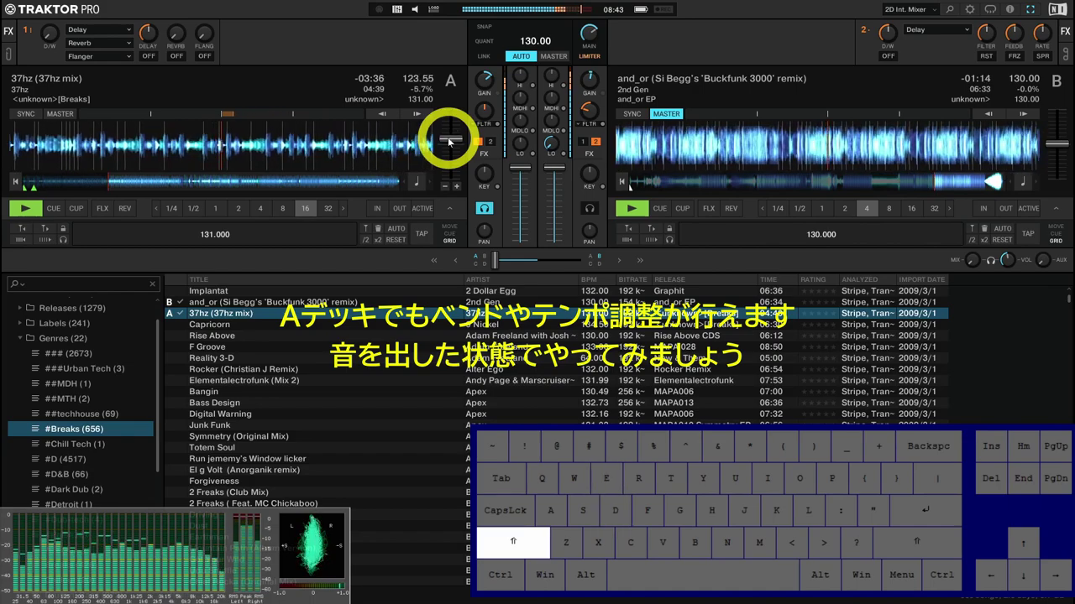
{"action": "key", "text": "shift+d"}
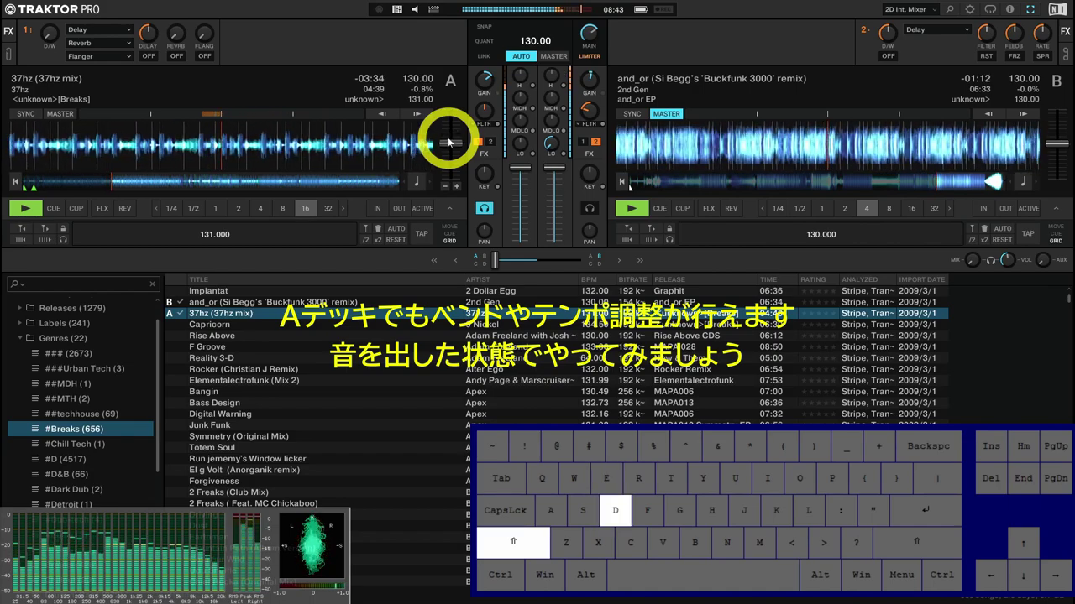
- Raise deck A's tempo in coarse steps to 135.73 BPM and lower it back to 130.00 BPM
{"action": "key", "text": "shift+d"}
{"action": "key", "text": "shift+d"}
{"action": "key", "text": "shift+d"}
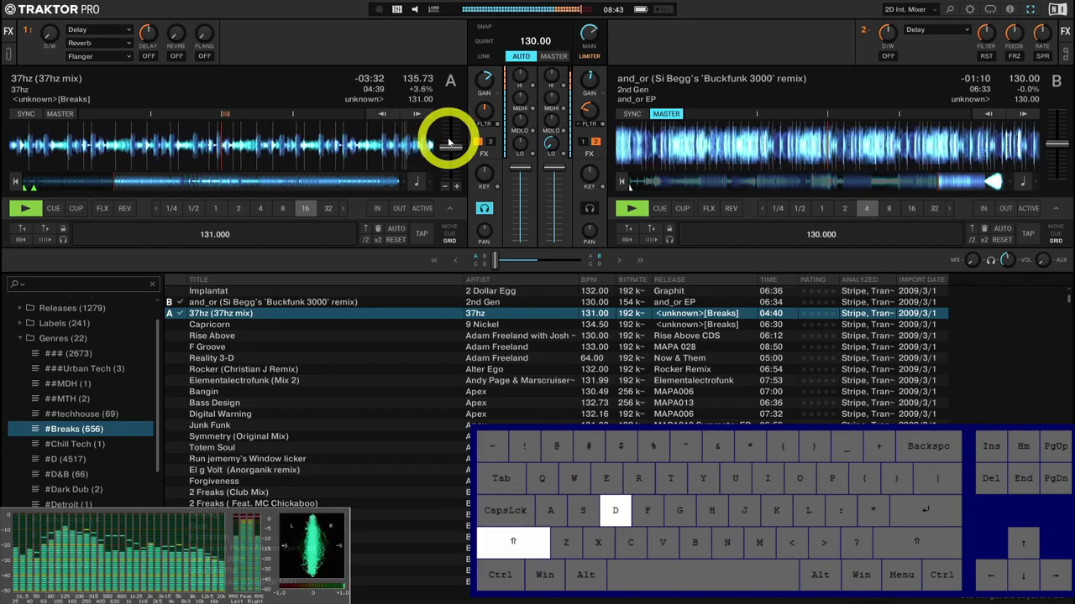
{"action": "key", "text": "shift+e"}
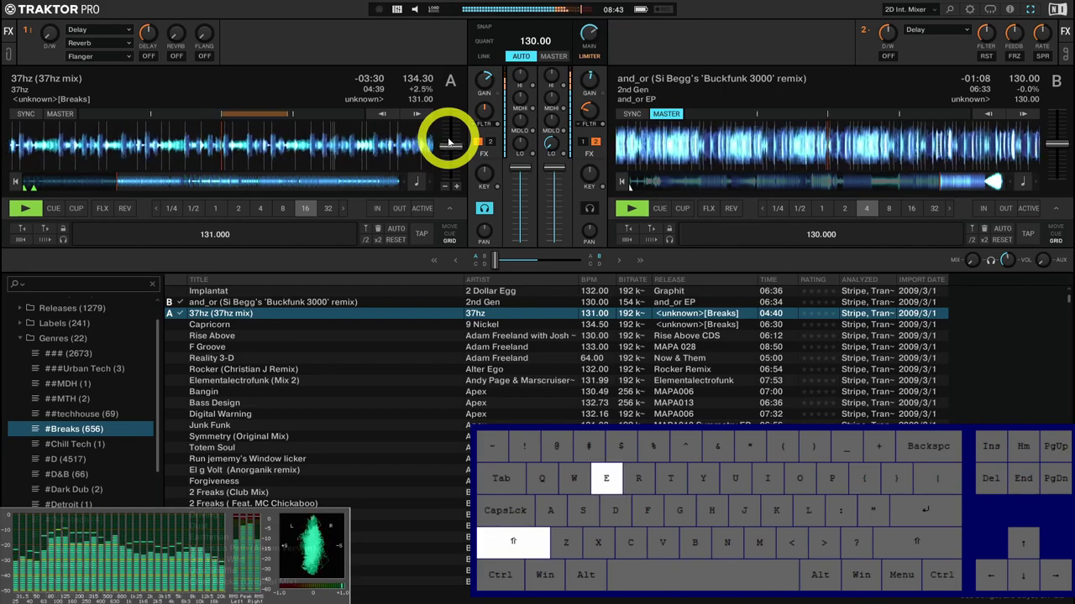
{"action": "key", "text": "shift+e"}
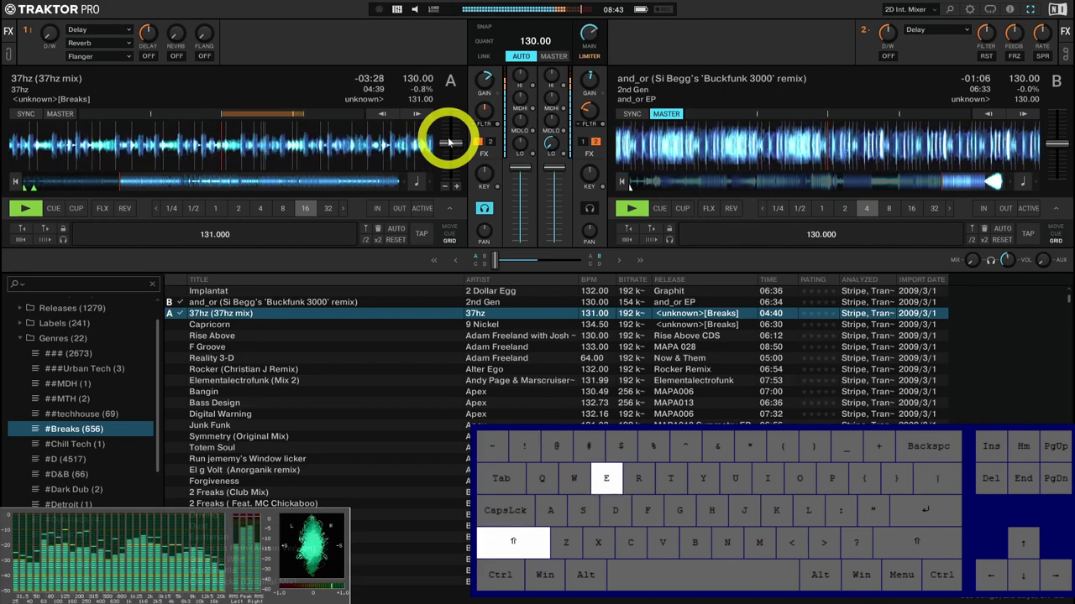
- Raise deck A's tempo in fine steps to about 130.90 BPM, then on up to 132.69 BPM with coarse steps
{"action": "key", "text": "ctrl+shift+d"}
{"action": "key", "text": "ctrl+shift+d"}
{"action": "key", "text": "ctrl+shift+d"}
{"action": "key", "text": "ctrl+shift+d"}
{"action": "key", "text": "ctrl+shift+d"}
{"action": "key", "text": "ctrl+shift+d"}
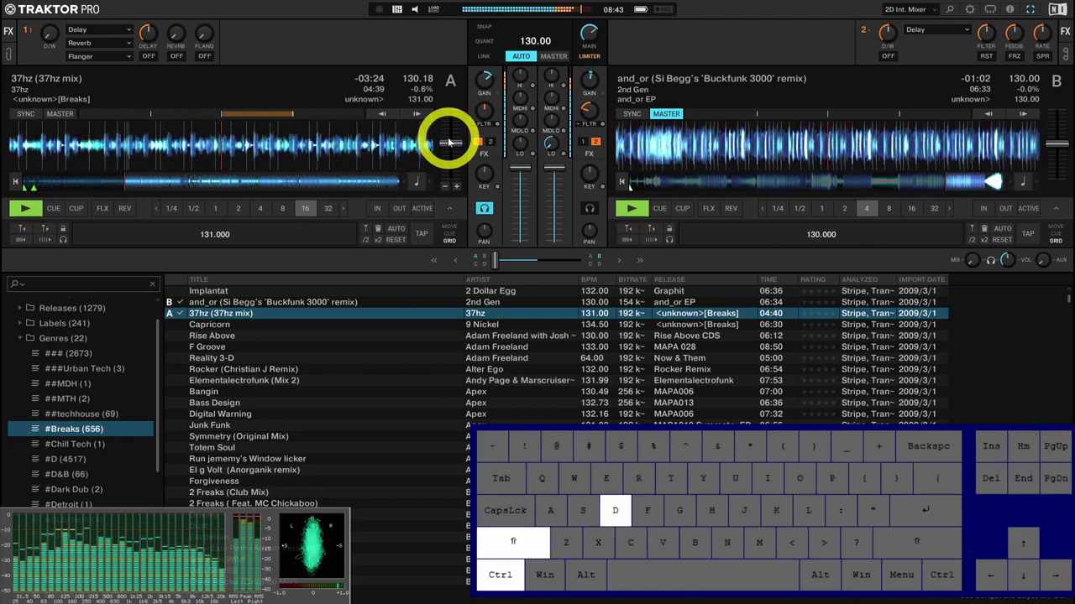
{"action": "key", "text": "ctrl+shift+d"}
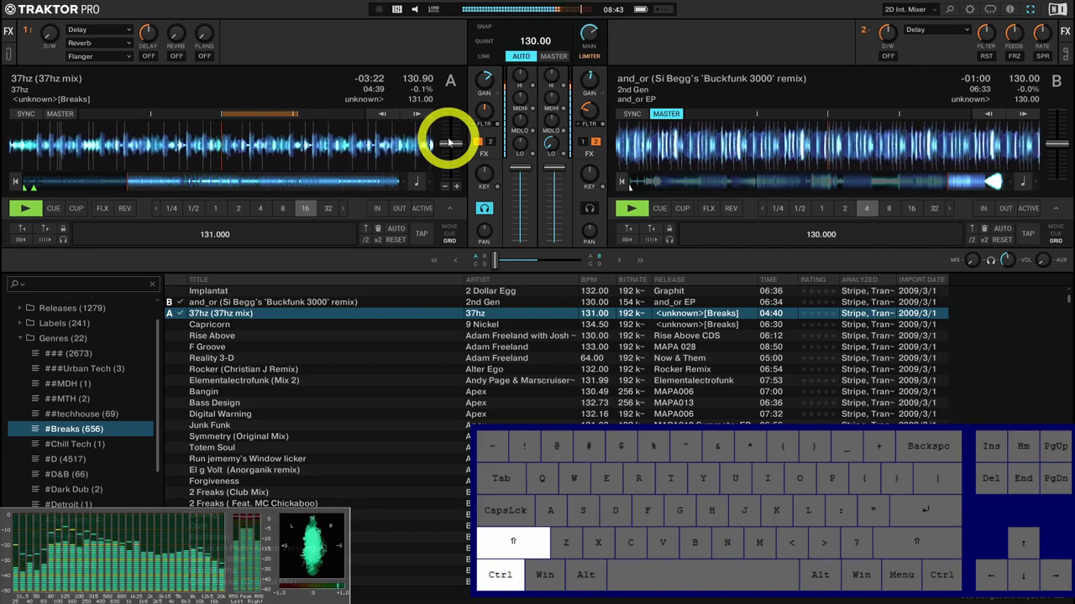
{"action": "key", "text": "ctrl+shift+d"}
{"action": "key", "text": "shift+d"}
{"action": "key", "text": "shift+d"}
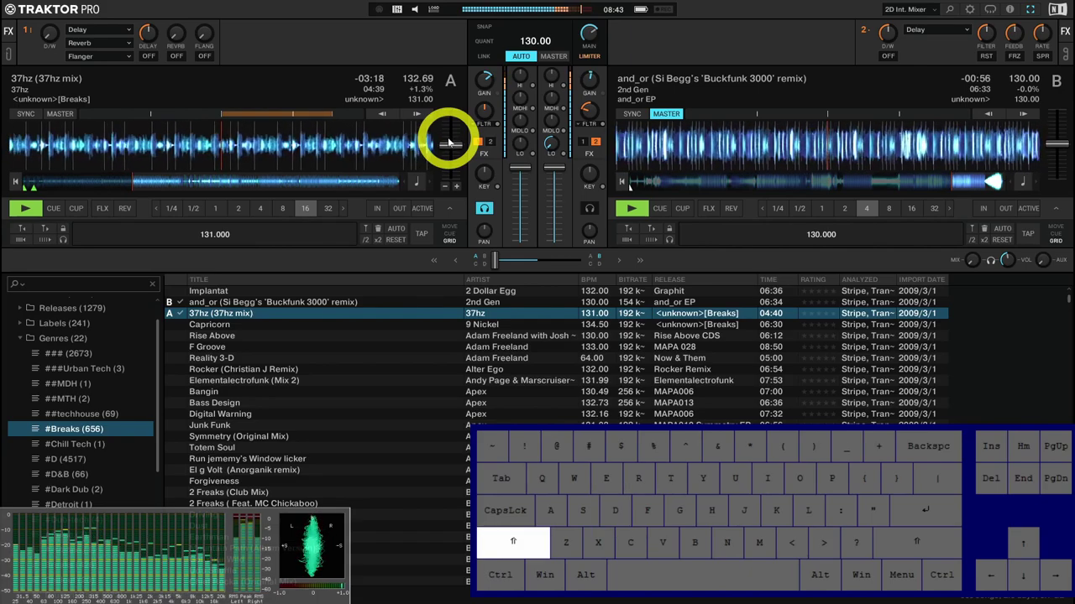
- Nudge deck A's tempo up and down in fine steps, settling it at 132.33 BPM
{"action": "key", "text": "ctrl+shift+d"}
{"action": "key", "text": "ctrl+shift+e"}
{"action": "key", "text": "ctrl+shift+e"}
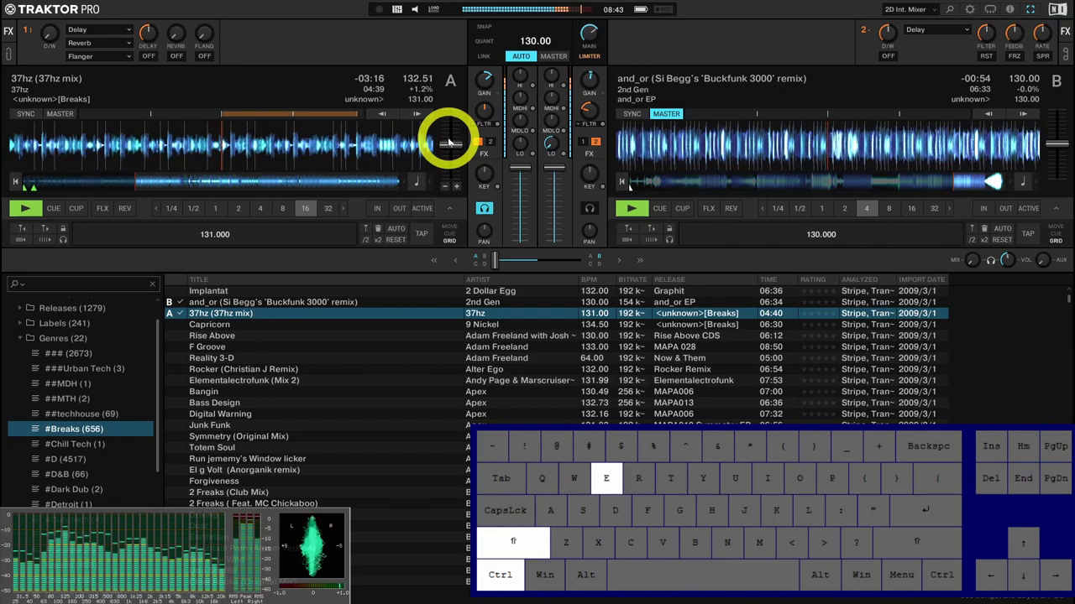
{"action": "key", "text": "ctrl+shift+d"}
{"action": "key", "text": "ctrl+shift+d"}
{"action": "key", "text": "ctrl+shift+e"}
{"action": "key", "text": "ctrl+shift+e"}
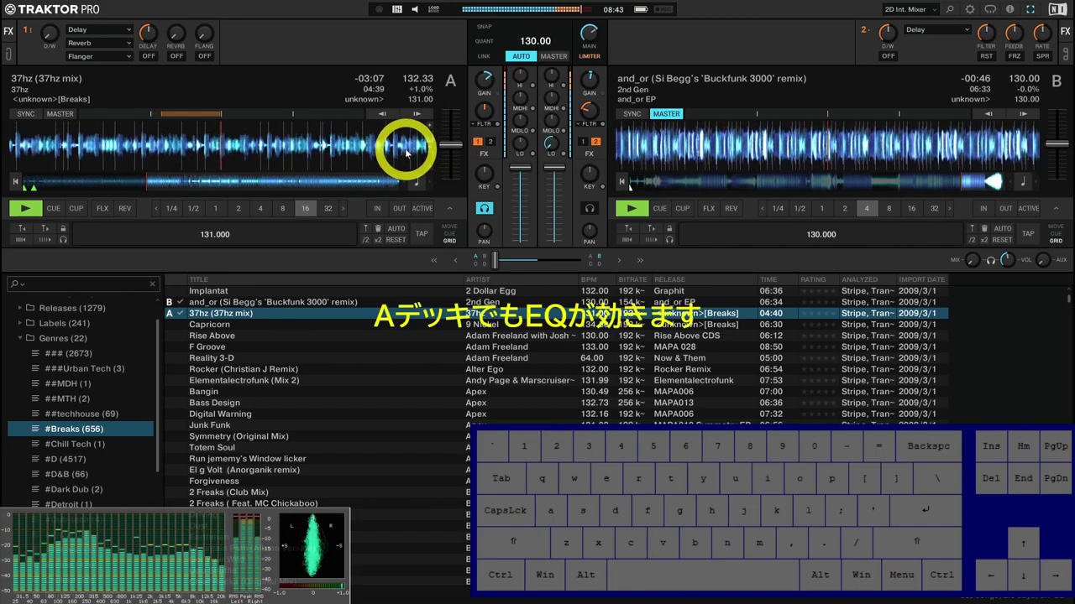
- Sweep deck A's low and high EQ and its filter while it plays, returning each to the centre position
{"action": "left_click_drag", "start_coordinate": [518, 143], "coordinate": [518, 142]}
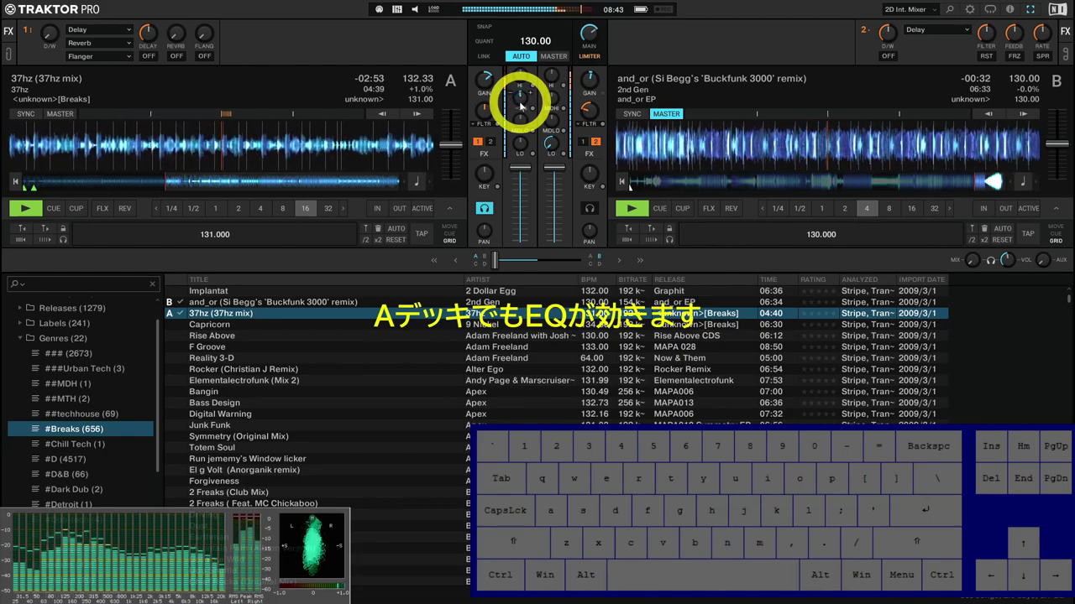
{"action": "left_click_drag", "start_coordinate": [520, 86], "coordinate": [519, 80]}
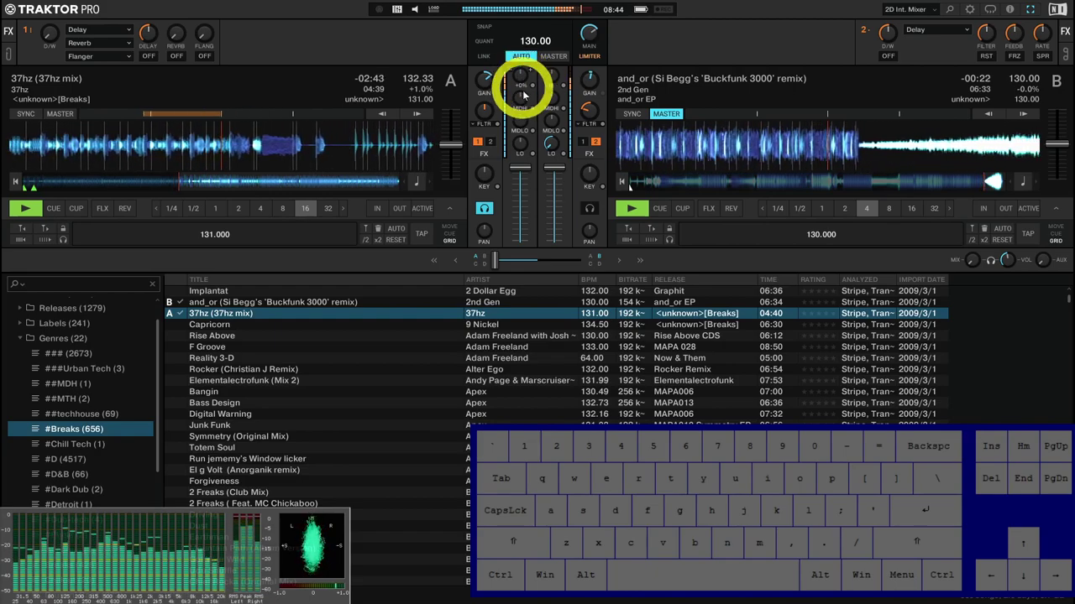
{"action": "left_click_drag", "start_coordinate": [487, 122], "coordinate": [488, 123]}
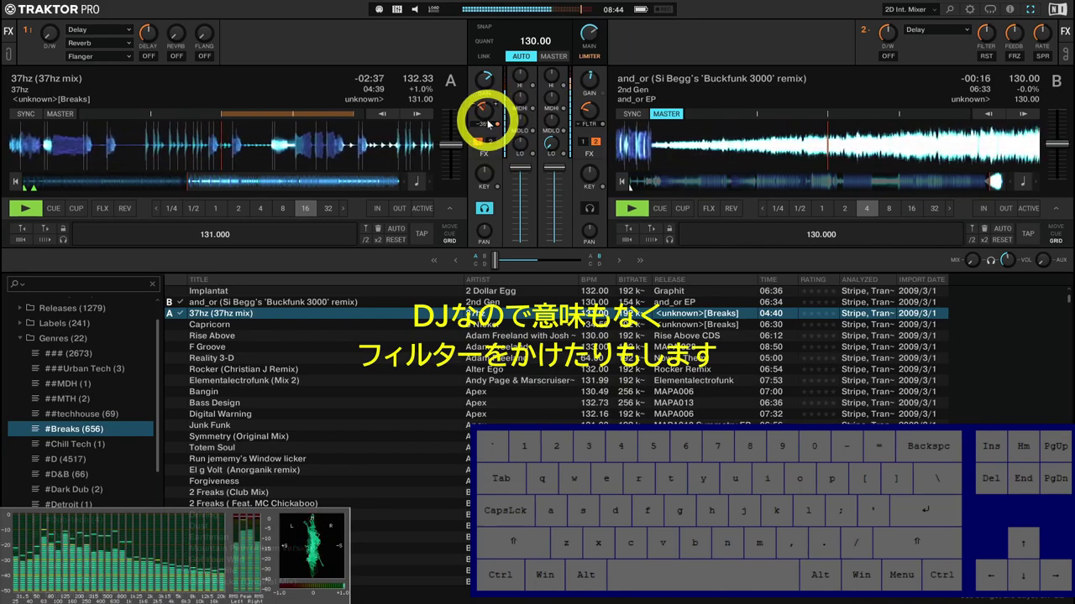
{"action": "left_click_drag", "start_coordinate": [488, 123], "coordinate": [487, 124]}
{"action": "left_click", "coordinate": [685, 394]}
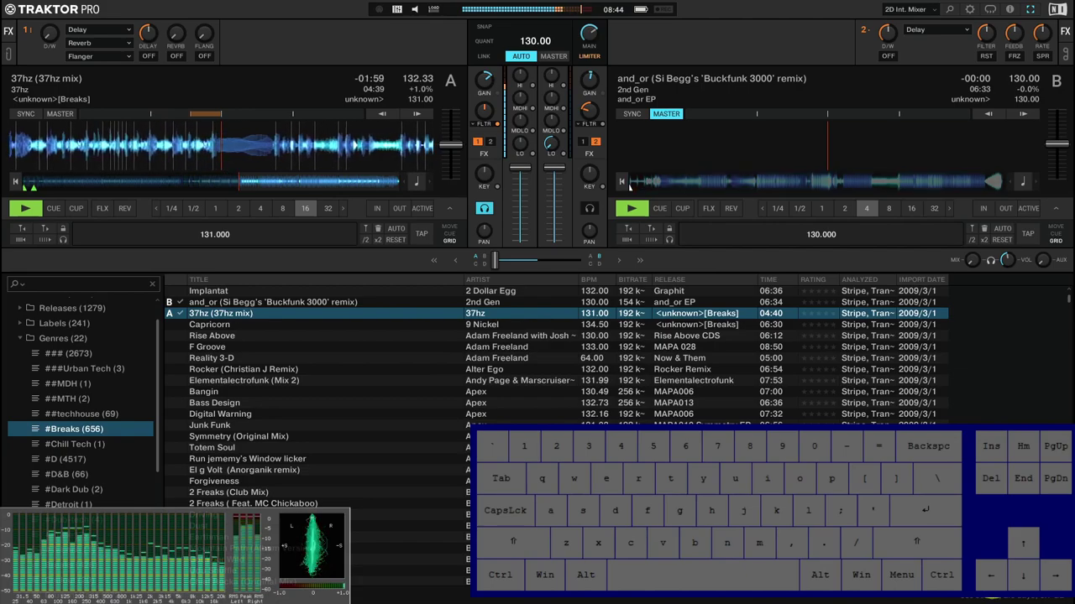
{"action": "left_click", "coordinate": [919, 304]}
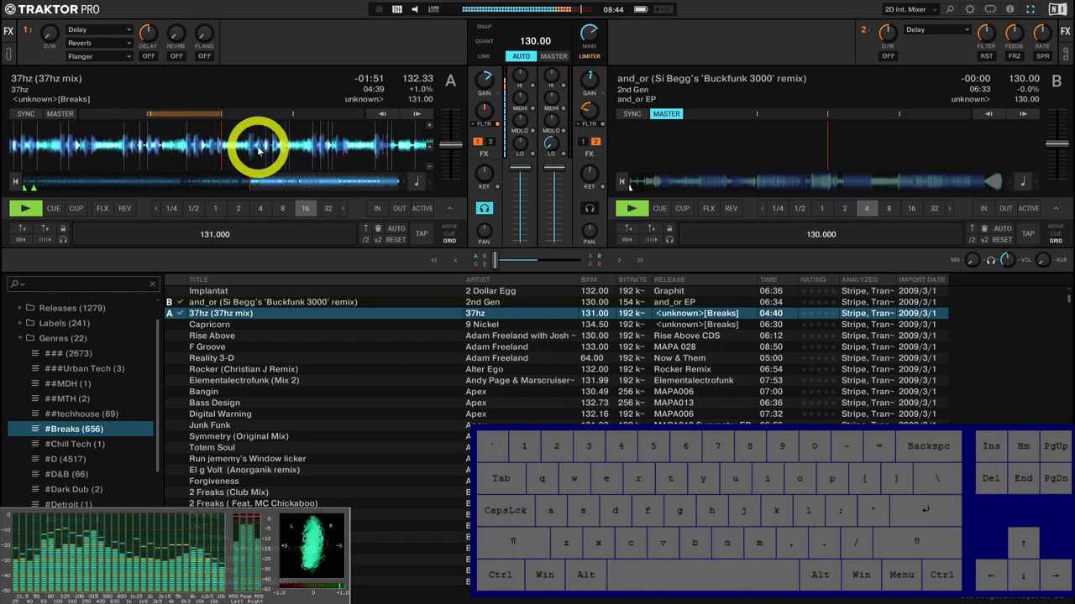
- Bend deck A's tempo down momentarily and stop its playback
{"action": "key", "text": "e"}
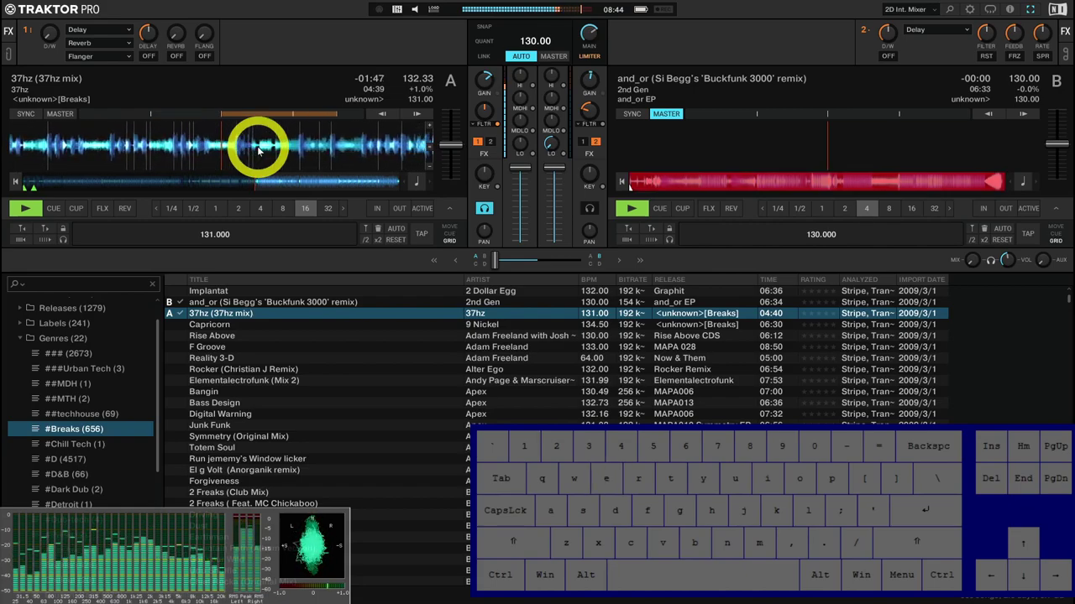
{"action": "left_click", "coordinate": [291, 34]}
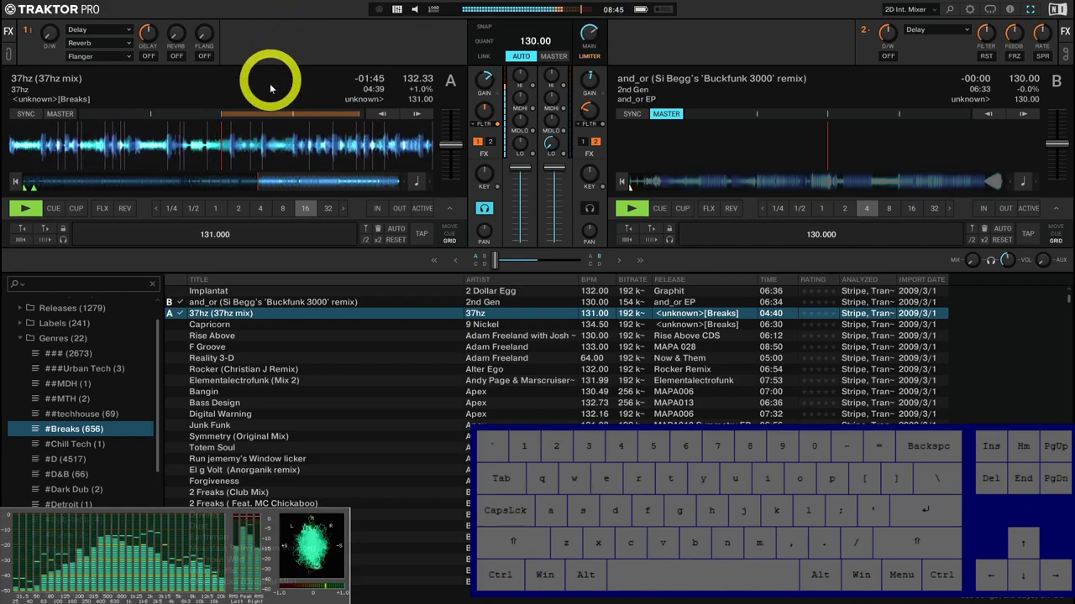
{"action": "key", "text": "e"}
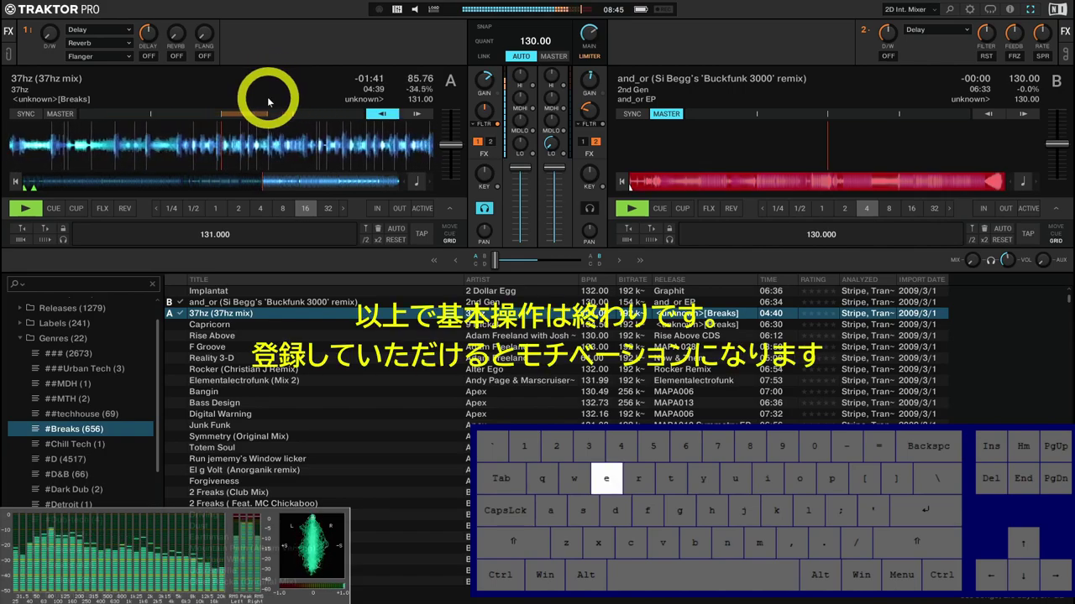
{"action": "key", "text": "a"}
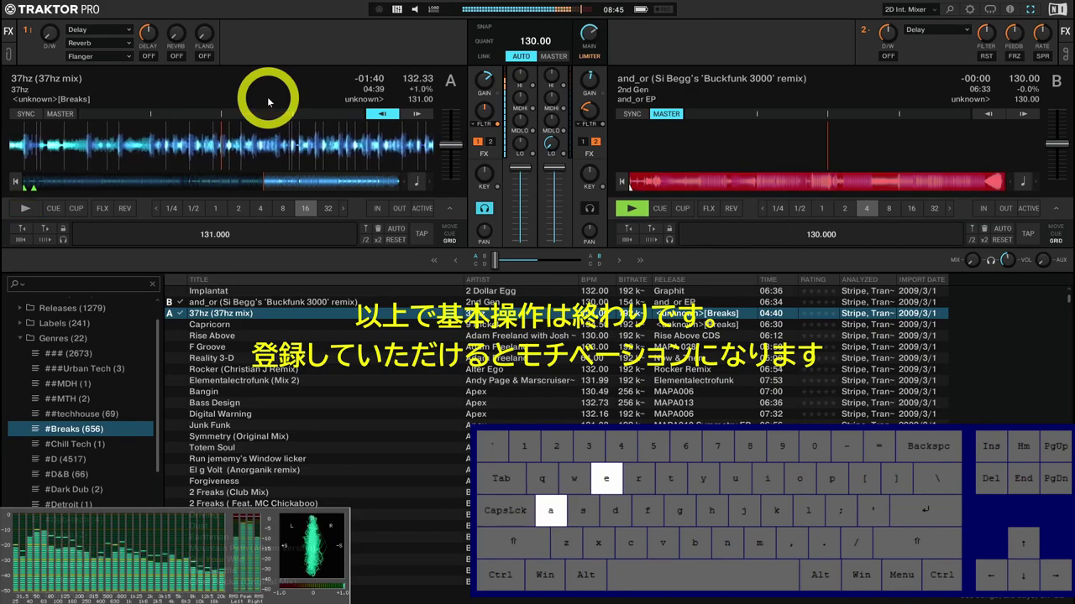